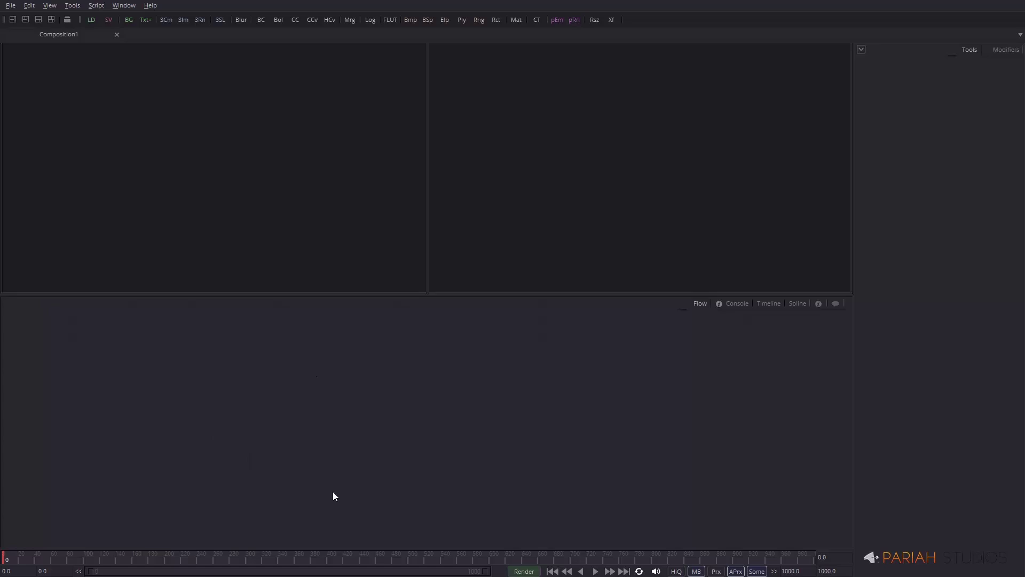
# Browse the flow's right-click tool menu and close it without adding anything.
pyautogui.rightClick(257, 391)
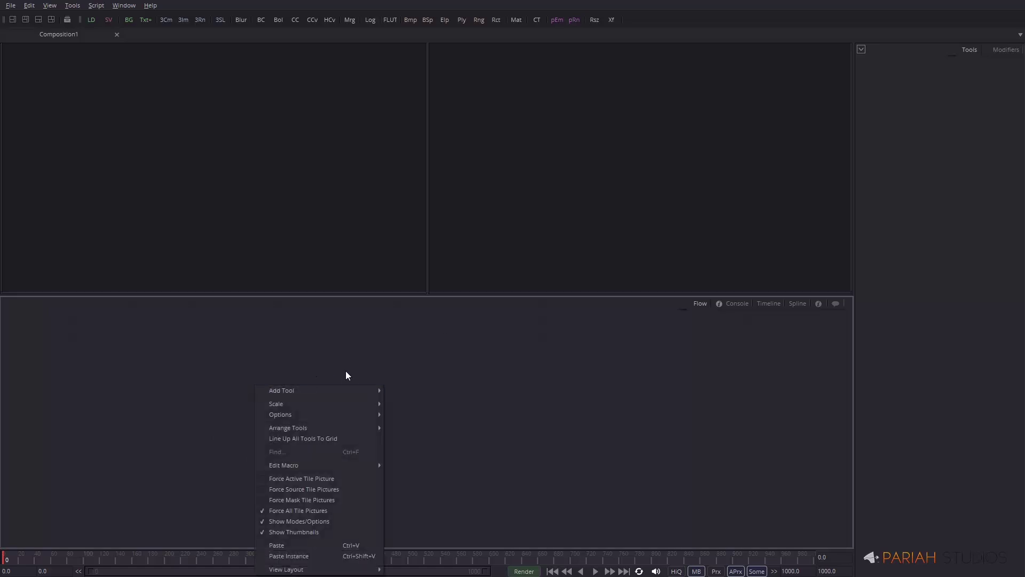
pyautogui.moveTo(351, 391)
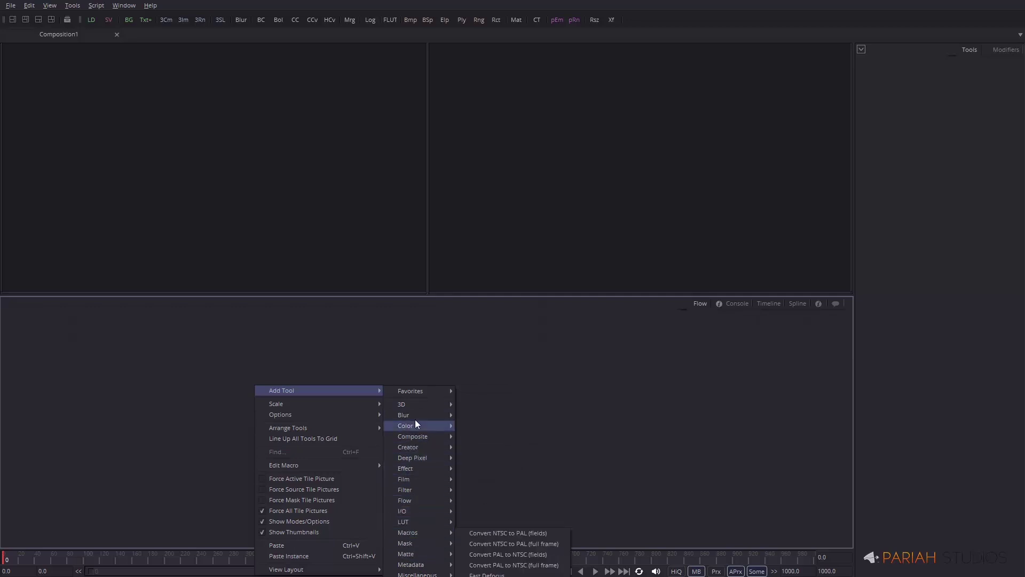
pyautogui.moveTo(421, 405)
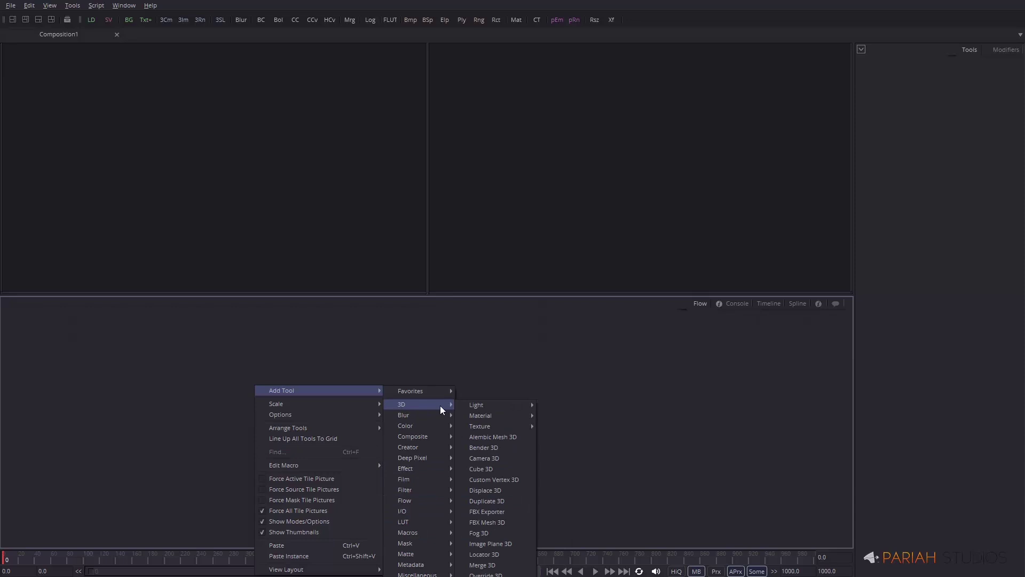
pyautogui.moveTo(490, 408)
pyautogui.click(525, 368)
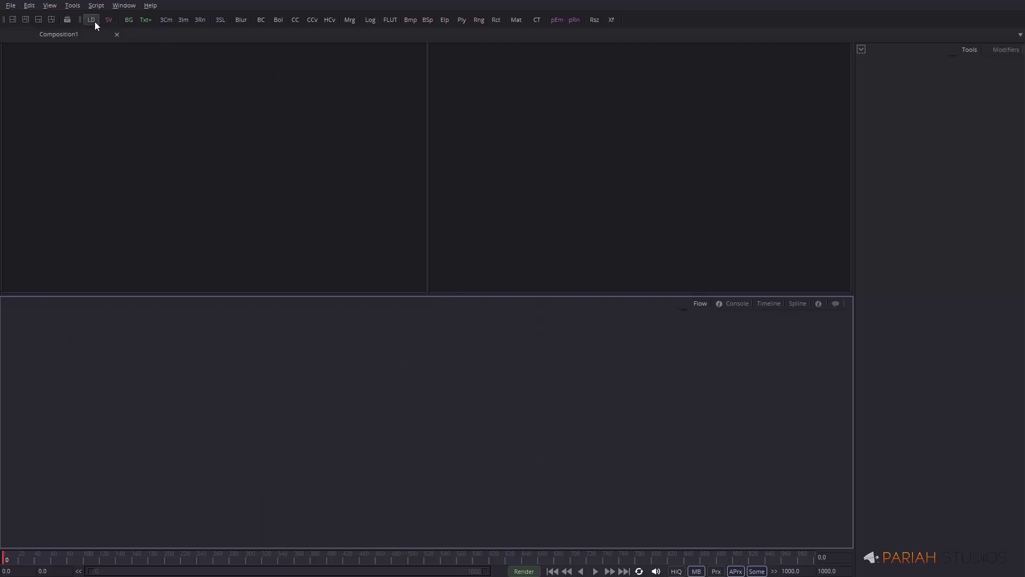
# Add a Background node, move it left, and view its black output fitted in the left viewer.
pyautogui.click(128, 20)
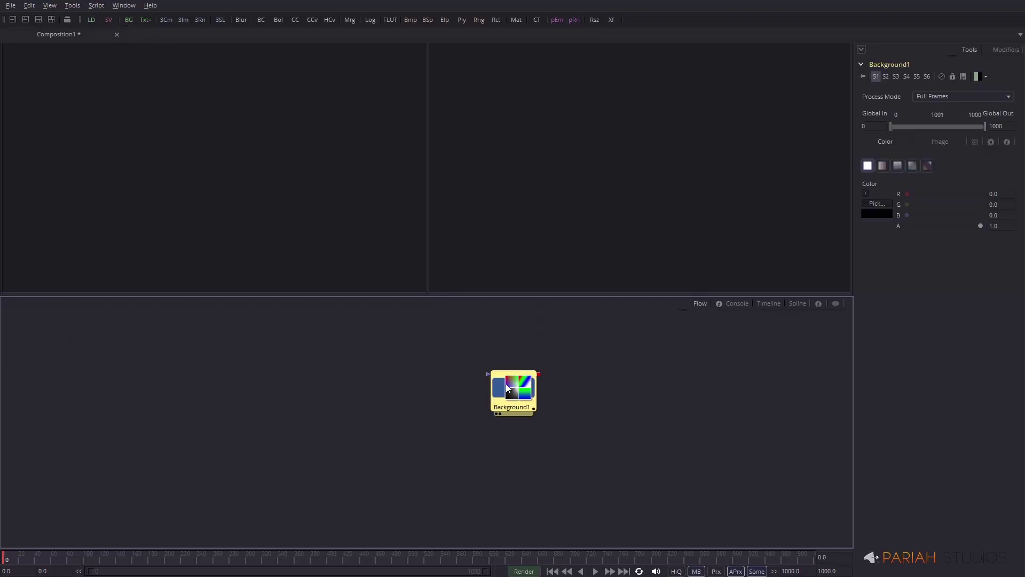
pyautogui.moveTo(516, 394); pyautogui.dragTo(310, 396)
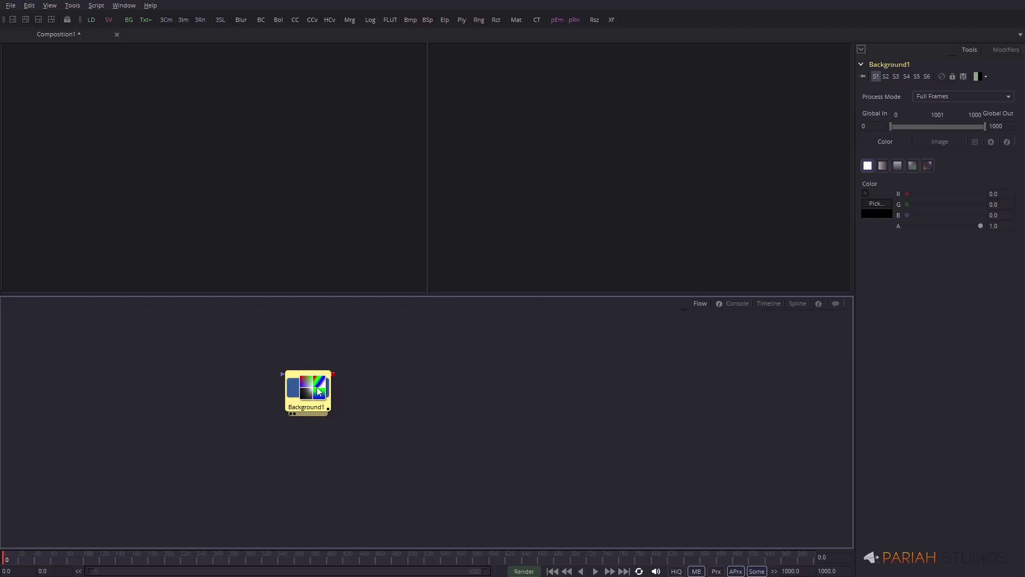
pyautogui.moveTo(316, 386); pyautogui.dragTo(302, 361)
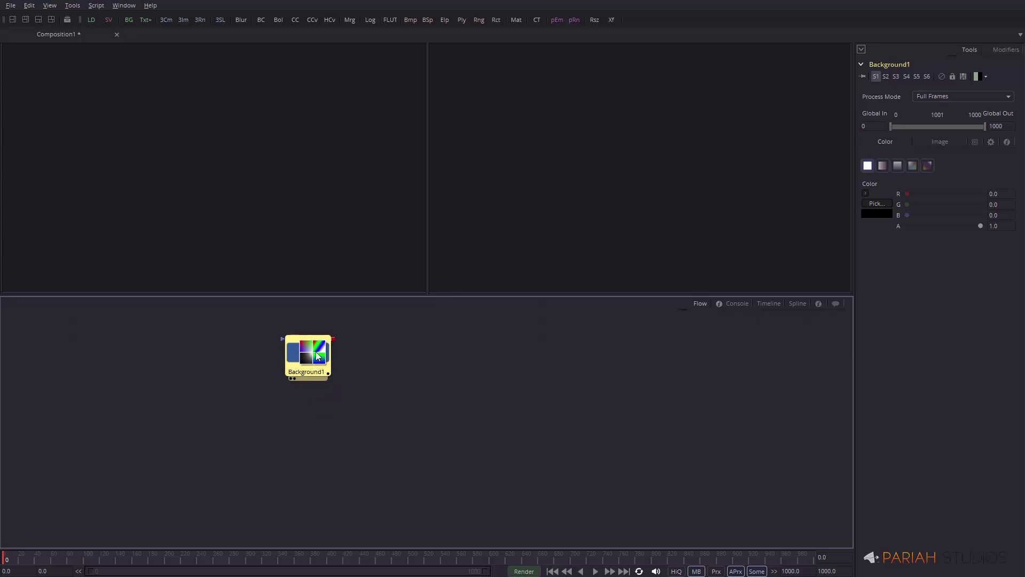
pyautogui.moveTo(313, 361); pyautogui.dragTo(307, 245)
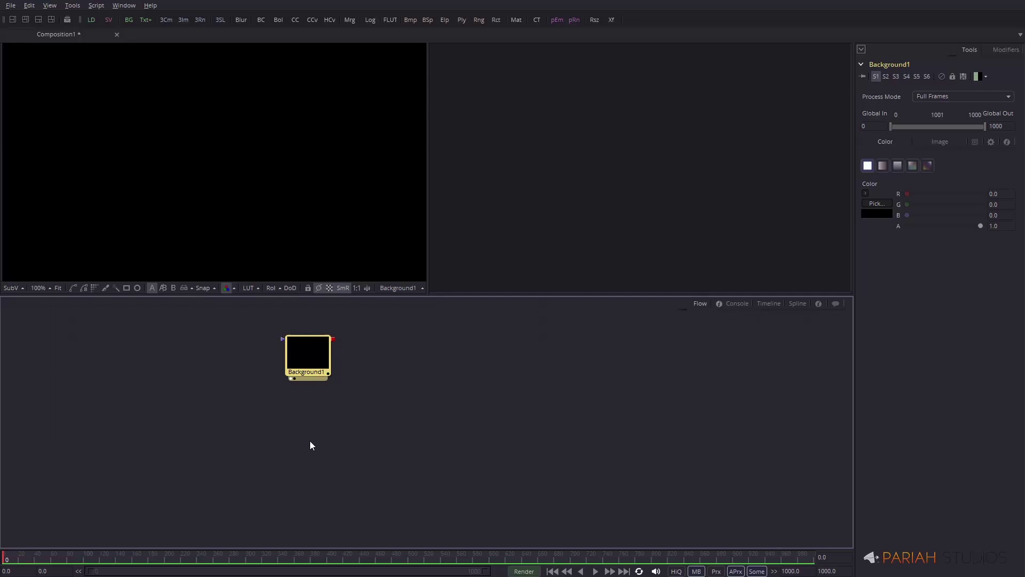
pyautogui.click(58, 287)
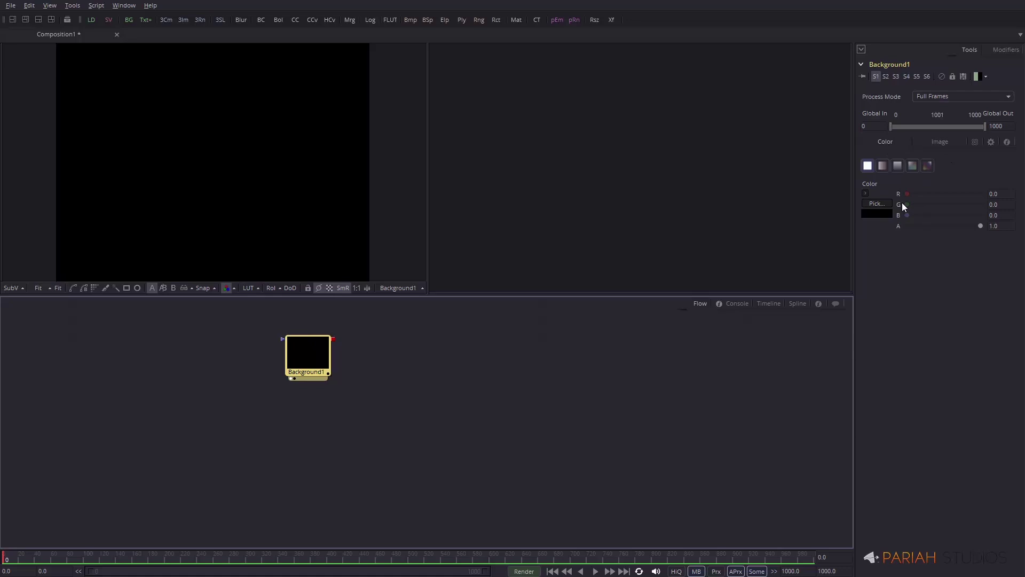
# Set Background1 to a vertical gradient with a 1280 × 720 image size.
pyautogui.click(897, 166)
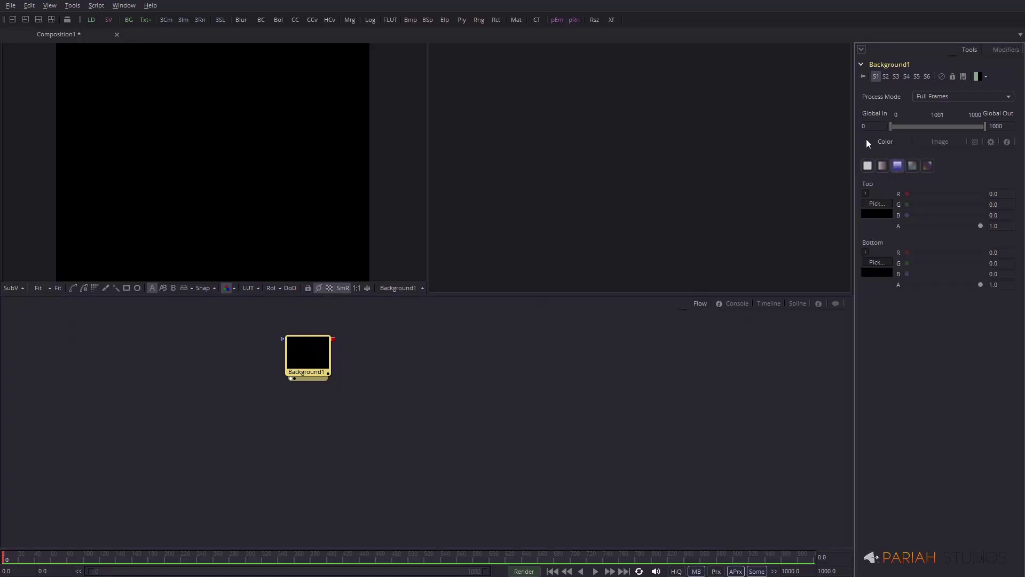
pyautogui.click(942, 142)
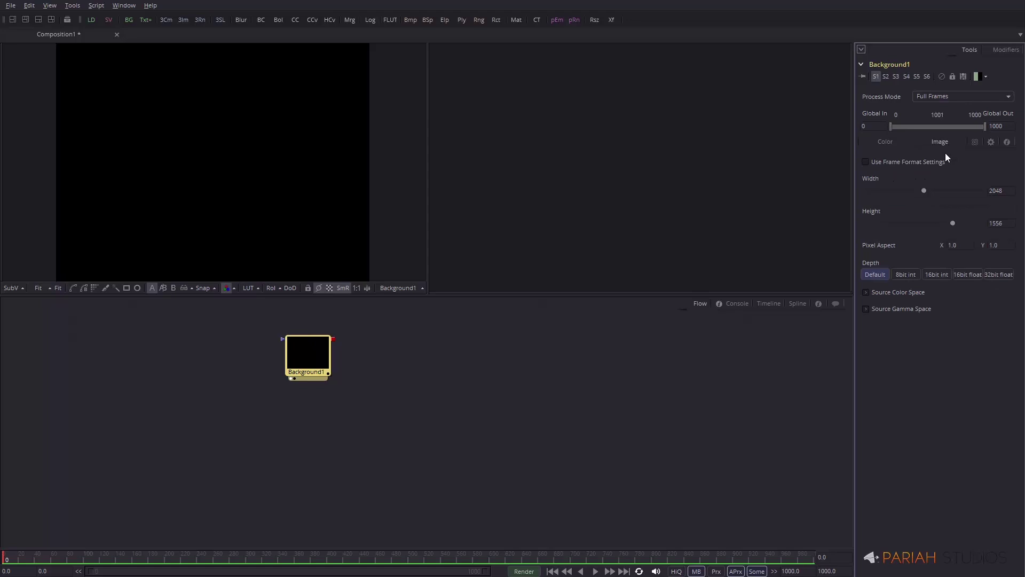
pyautogui.click(1006, 192)
pyautogui.write('1280')
pyautogui.press('Tab')
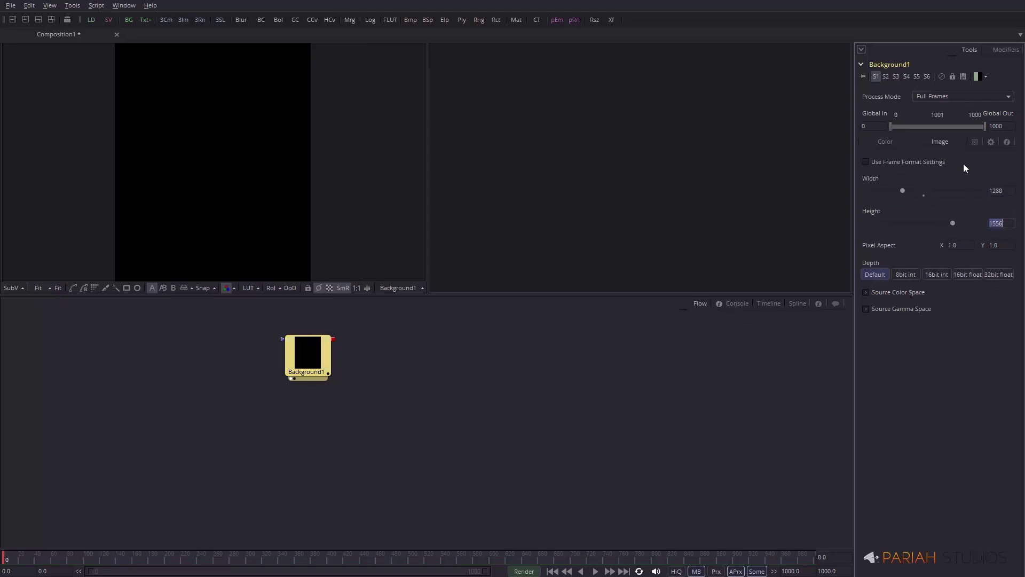
pyautogui.write('720')
pyautogui.press('Tab')
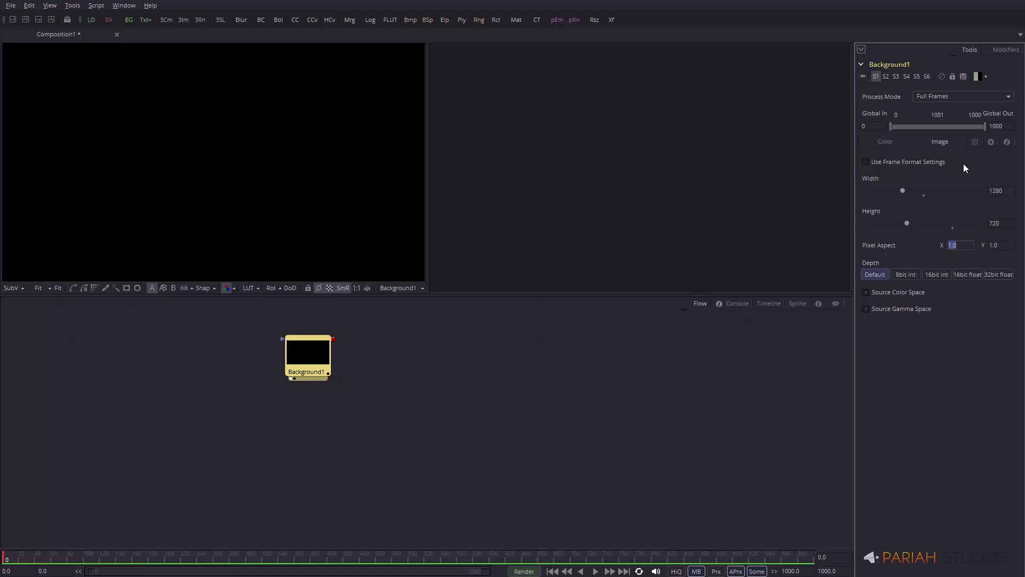
pyautogui.click(56, 288)
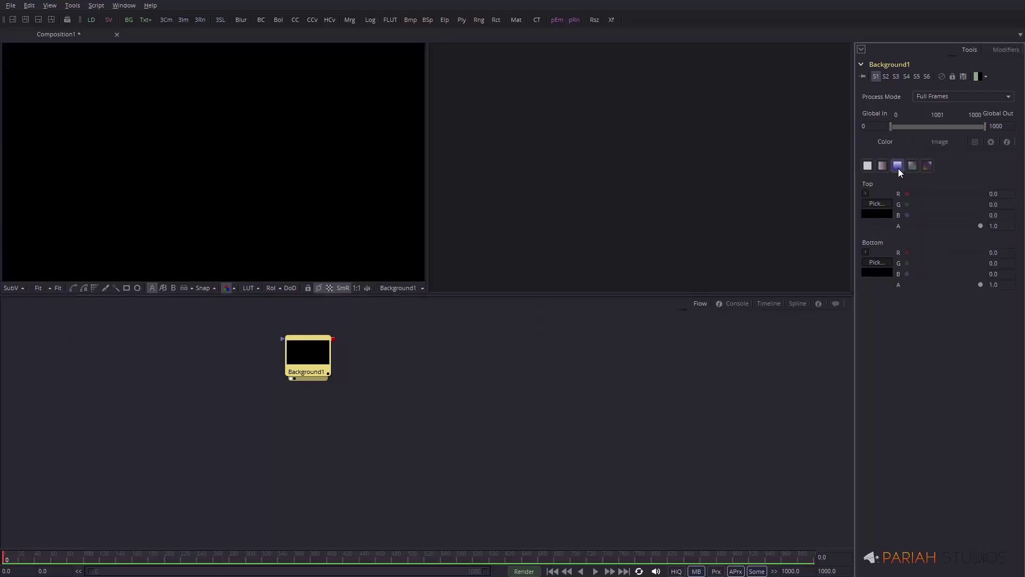
# Set Background1's Top colour to dark magenta (#4b0619) and move the node down-left.
pyautogui.click(877, 203)
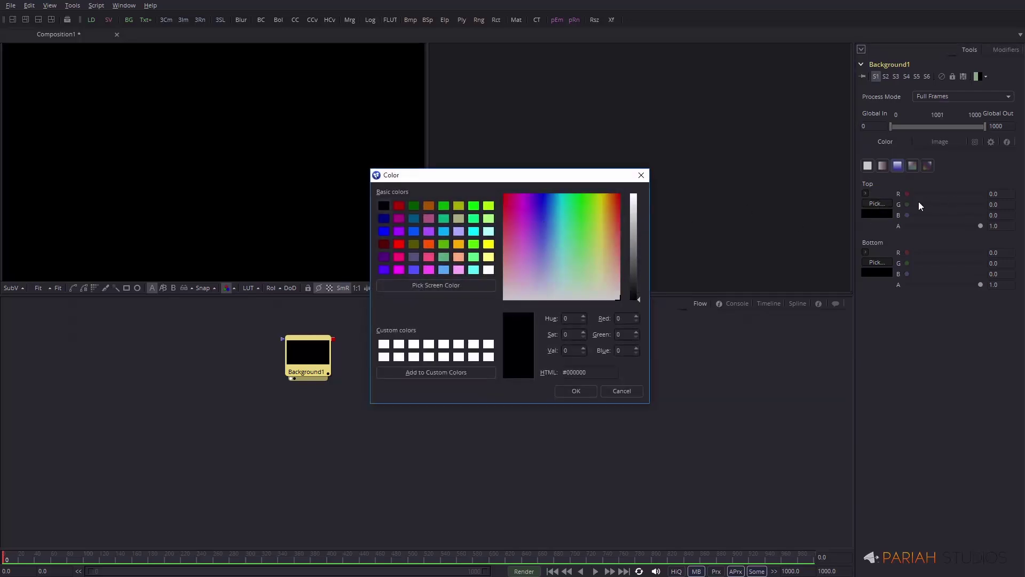
pyautogui.click(511, 212)
pyautogui.click(510, 239)
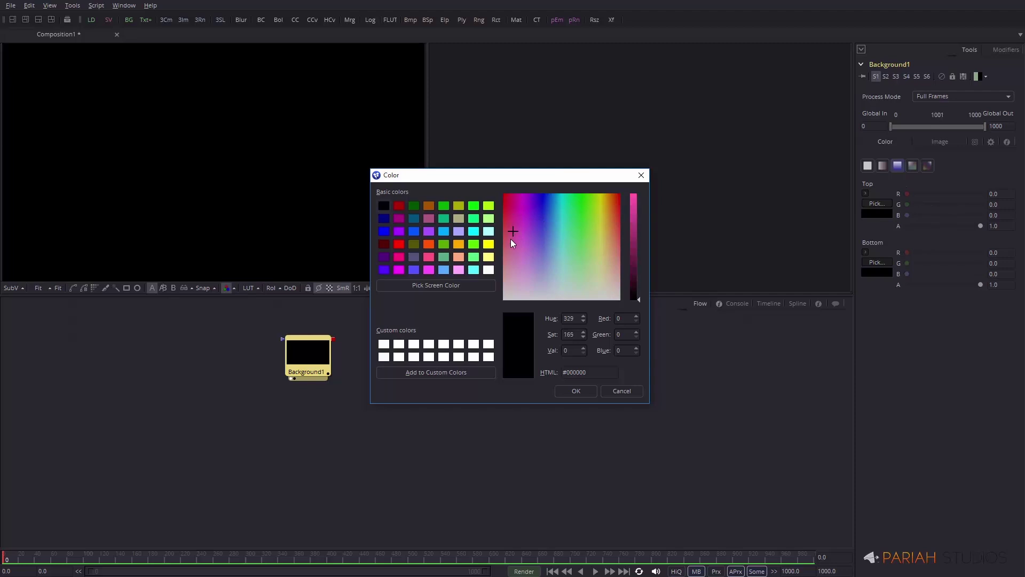
pyautogui.click(635, 265)
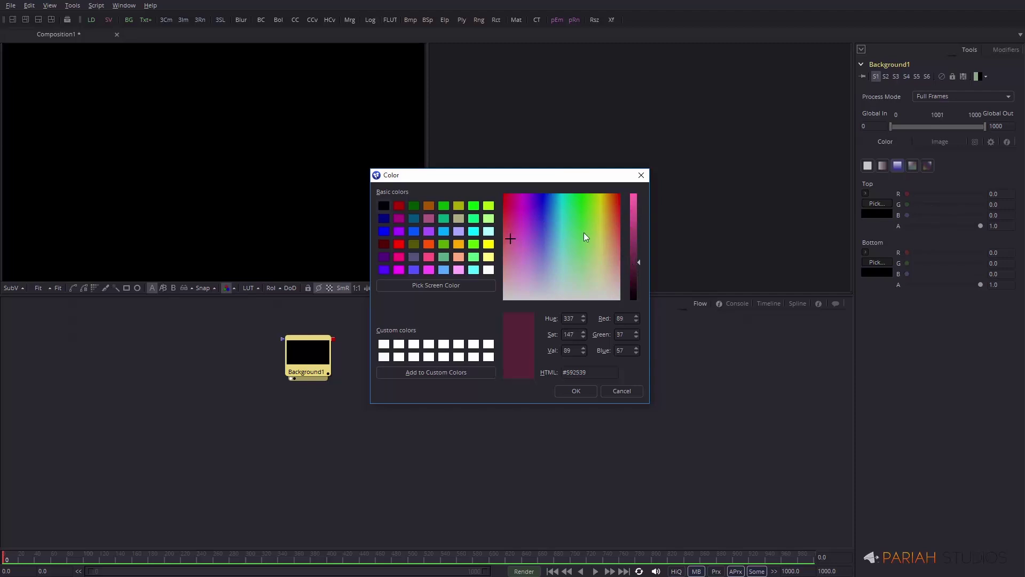
pyautogui.click(508, 202)
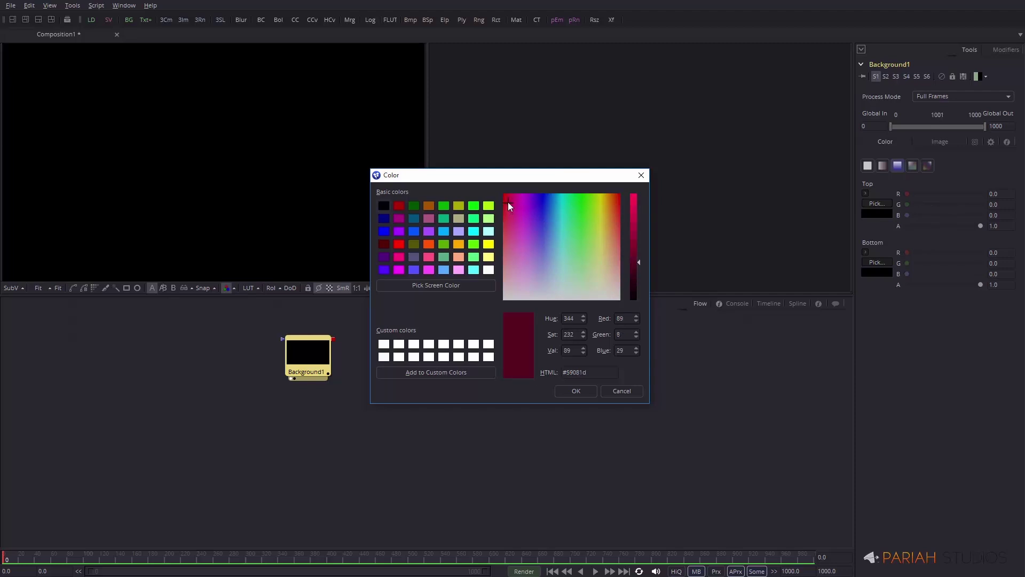
pyautogui.click(637, 267)
pyautogui.click(567, 390)
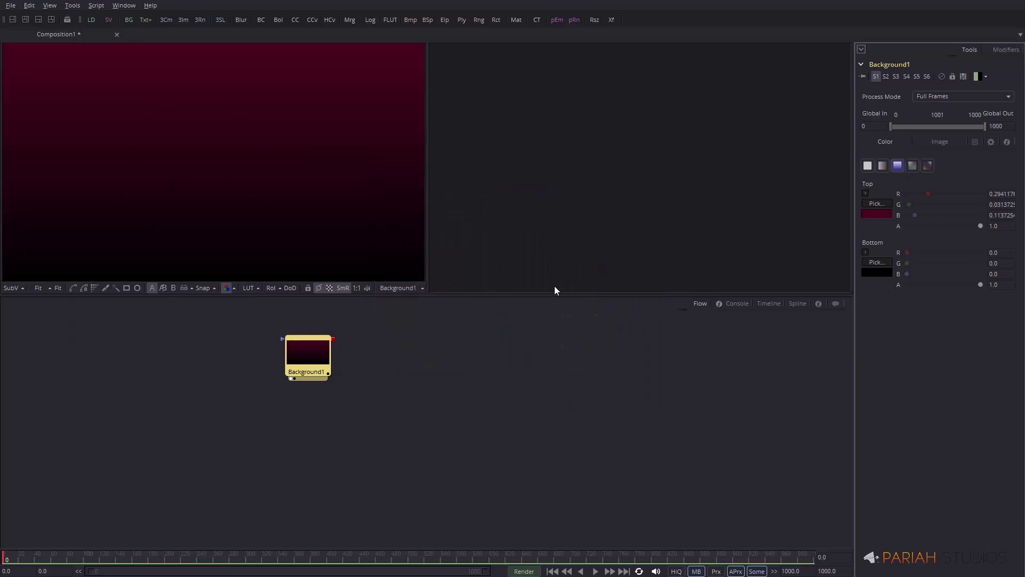
pyautogui.moveTo(287, 370); pyautogui.dragTo(258, 388)
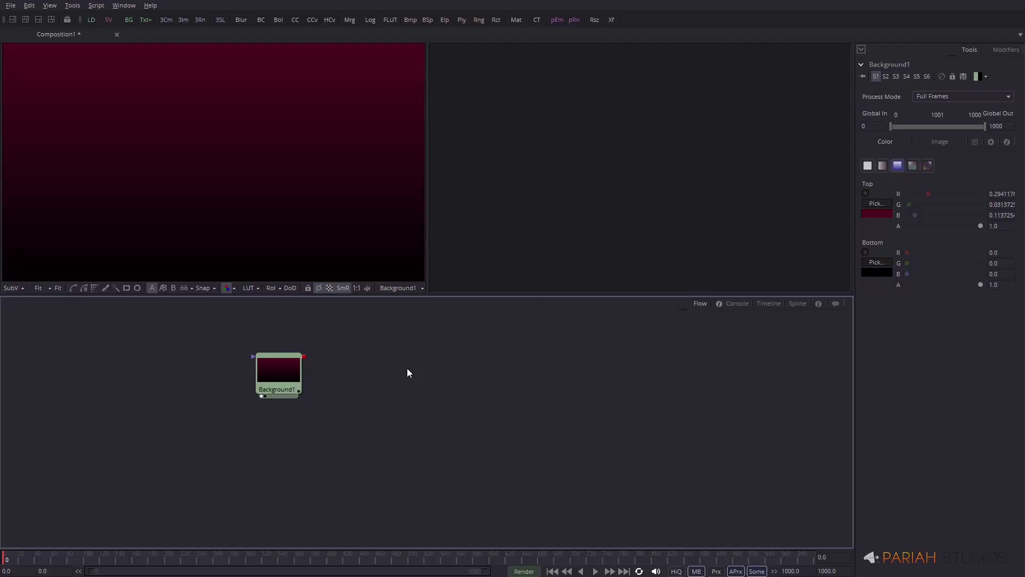
# After cancelling a tool search for 'noi', add FastNoise from the Bins' Creator tools.
pyautogui.hotkey('ctrl', 'space')
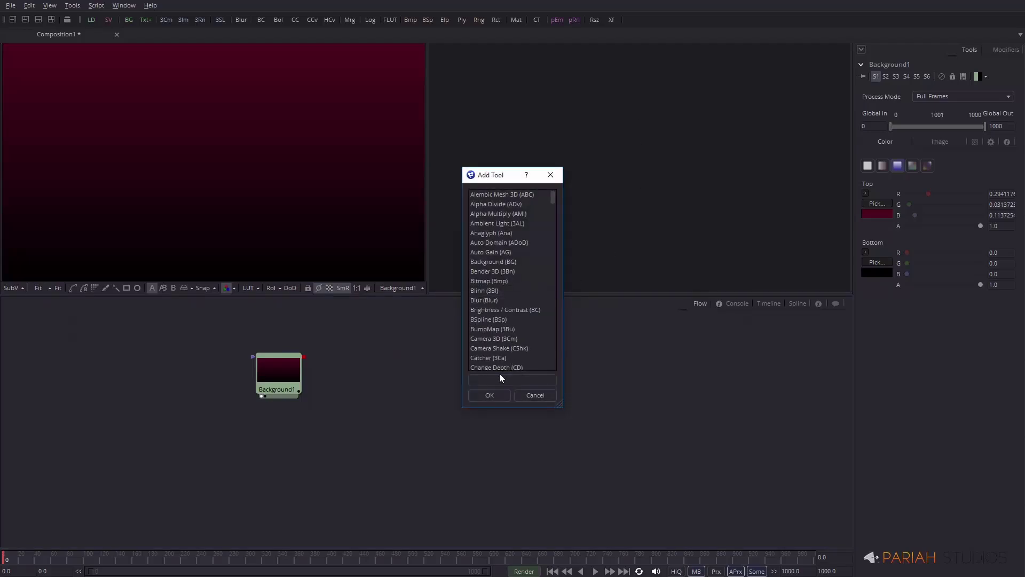
pyautogui.write('noise')
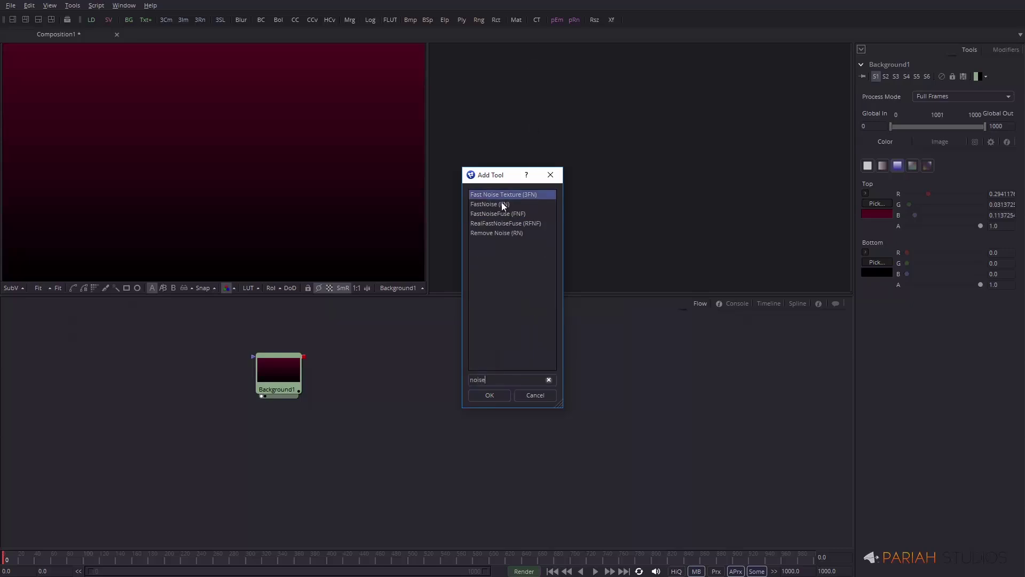
pyautogui.click(533, 397)
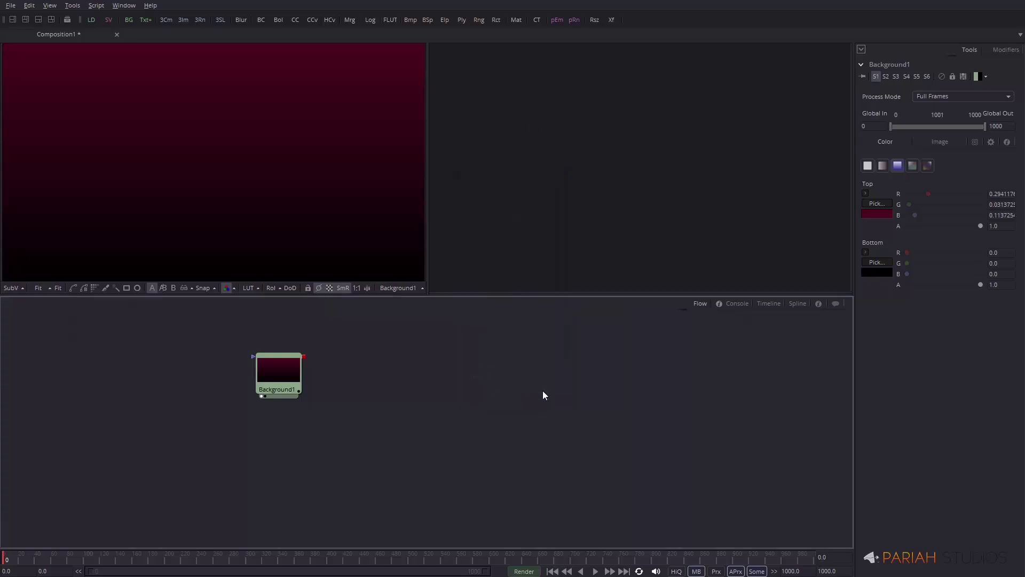
pyautogui.click(67, 20)
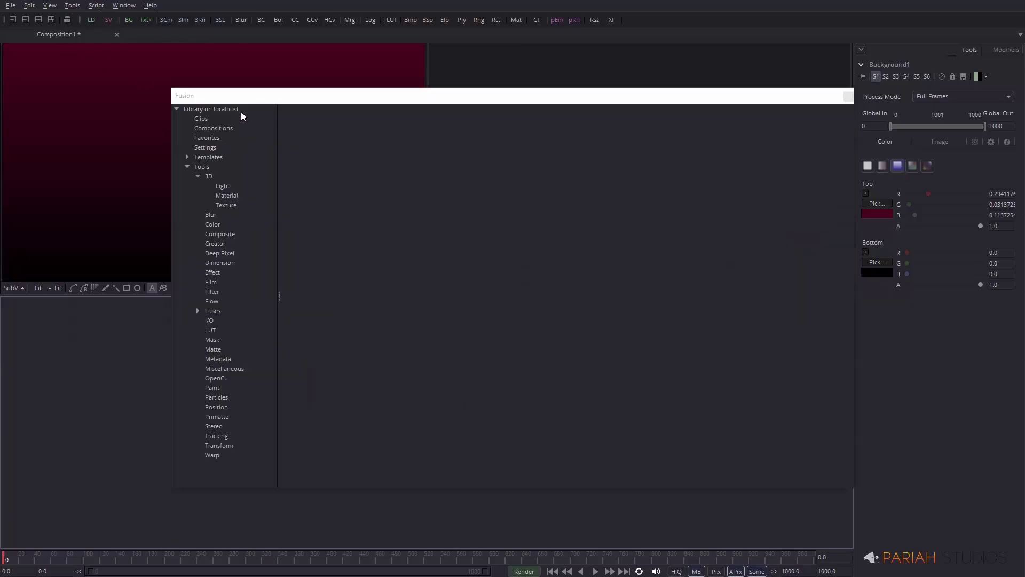
pyautogui.click(214, 244)
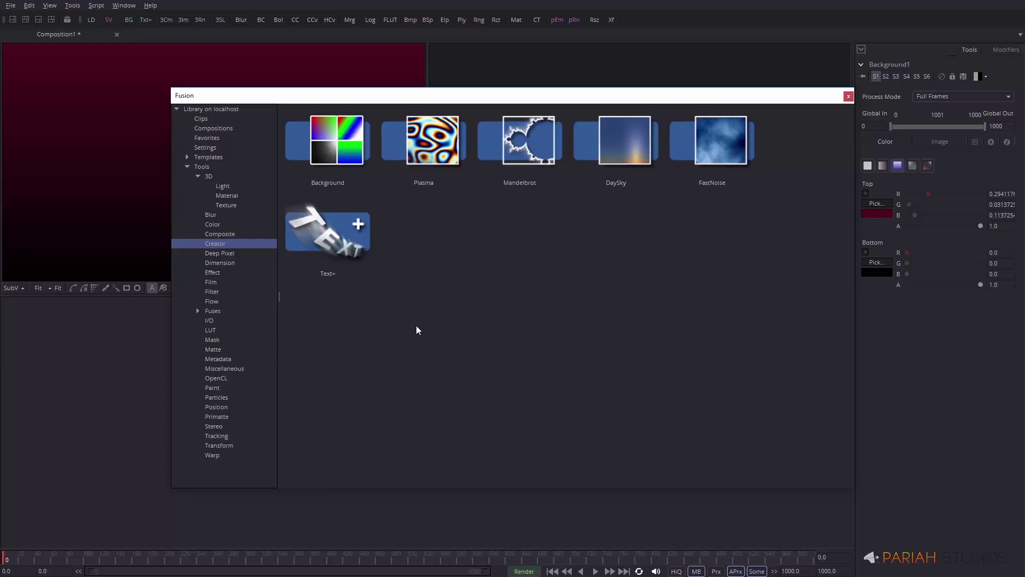
pyautogui.click(726, 145)
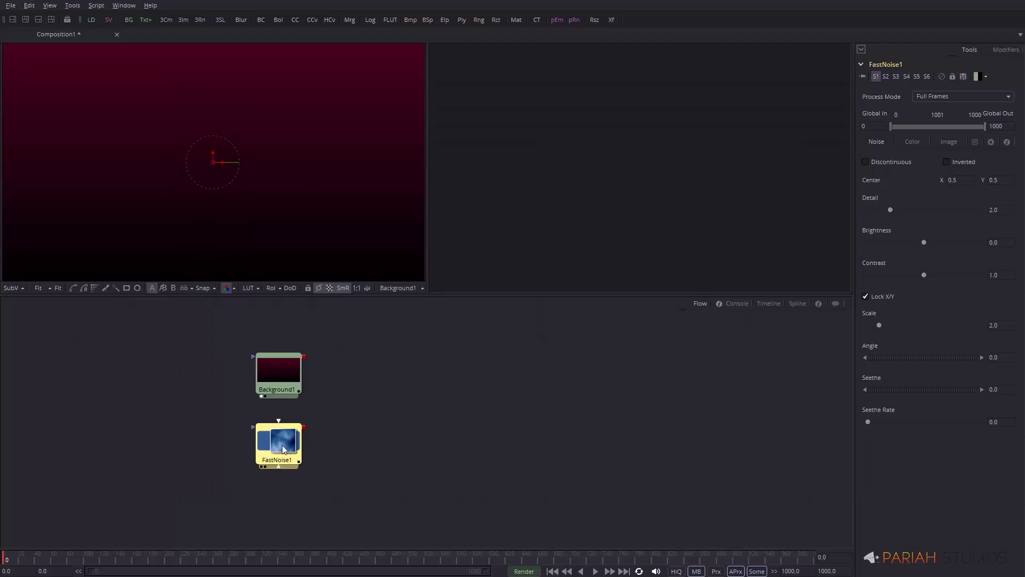
# Show FastNoise1 fitted in the right viewer and set its image size to 1280 × 720.
pyautogui.moveTo(284, 449); pyautogui.dragTo(614, 171)
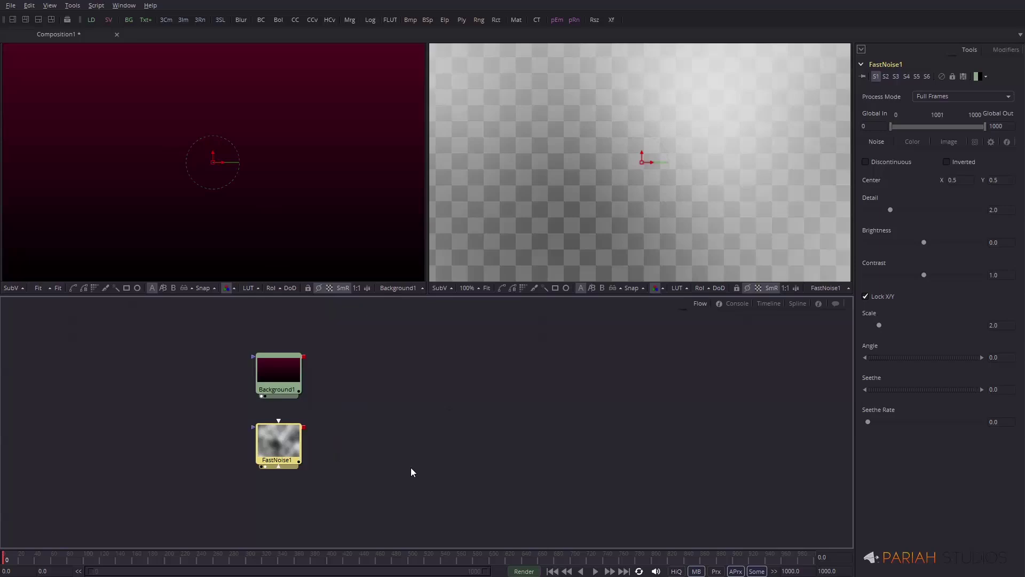
pyautogui.click(487, 290)
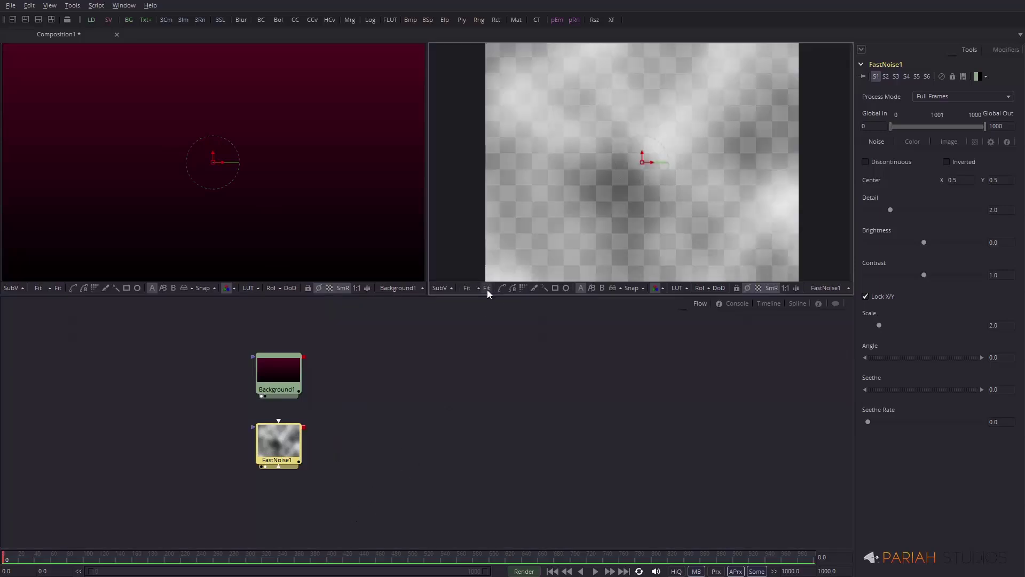
pyautogui.click(948, 142)
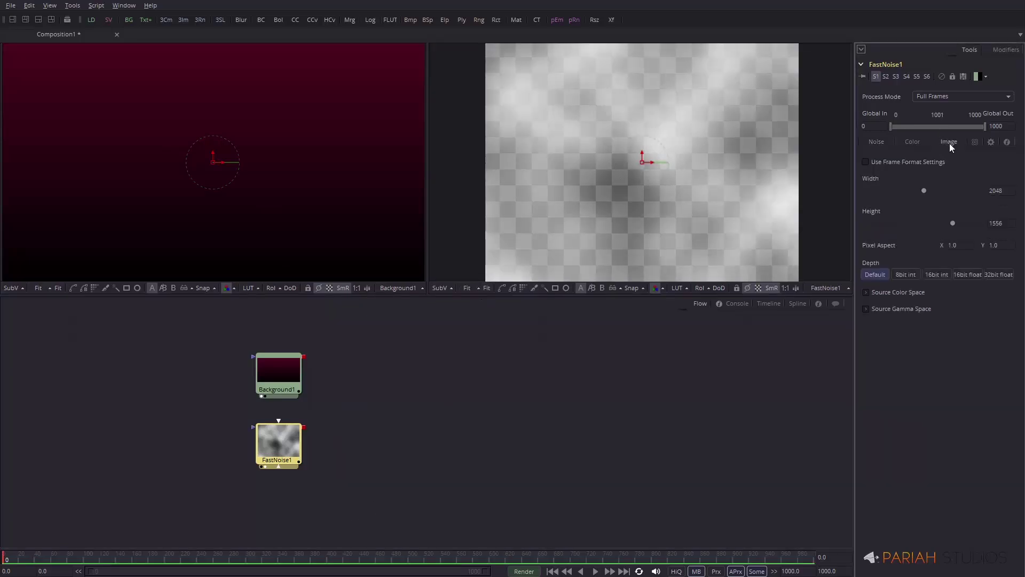
pyautogui.click(1007, 190)
pyautogui.write('1280')
pyautogui.press('Tab')
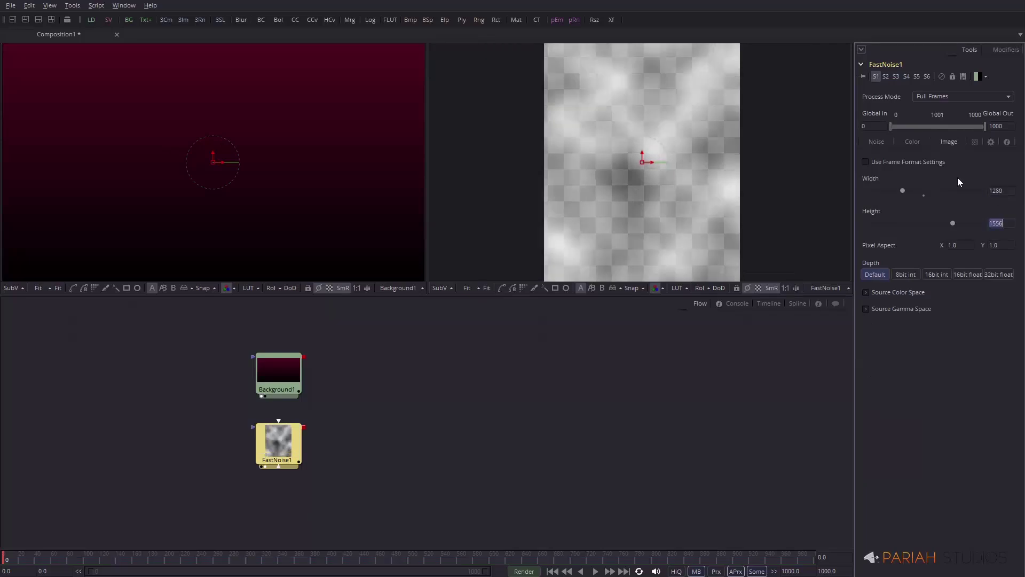
pyautogui.write('720')
pyautogui.press('Tab')
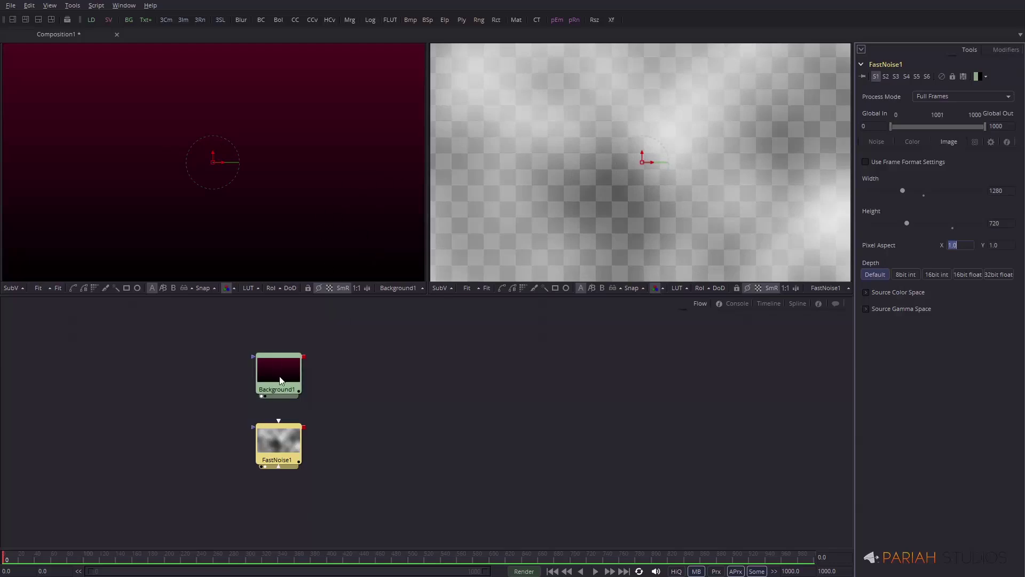
pyautogui.moveTo(285, 380); pyautogui.dragTo(287, 369)
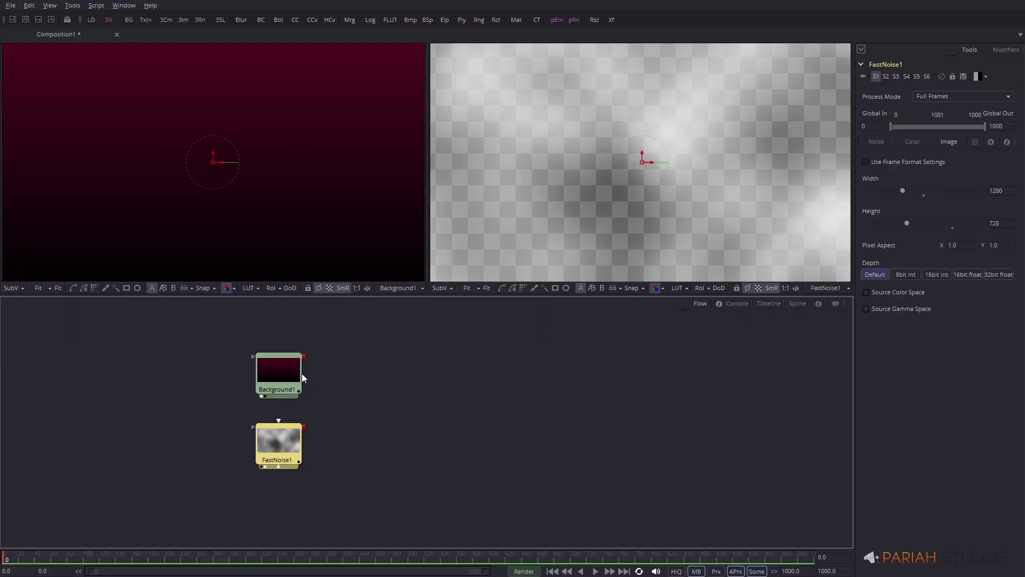
pyautogui.click(265, 396)
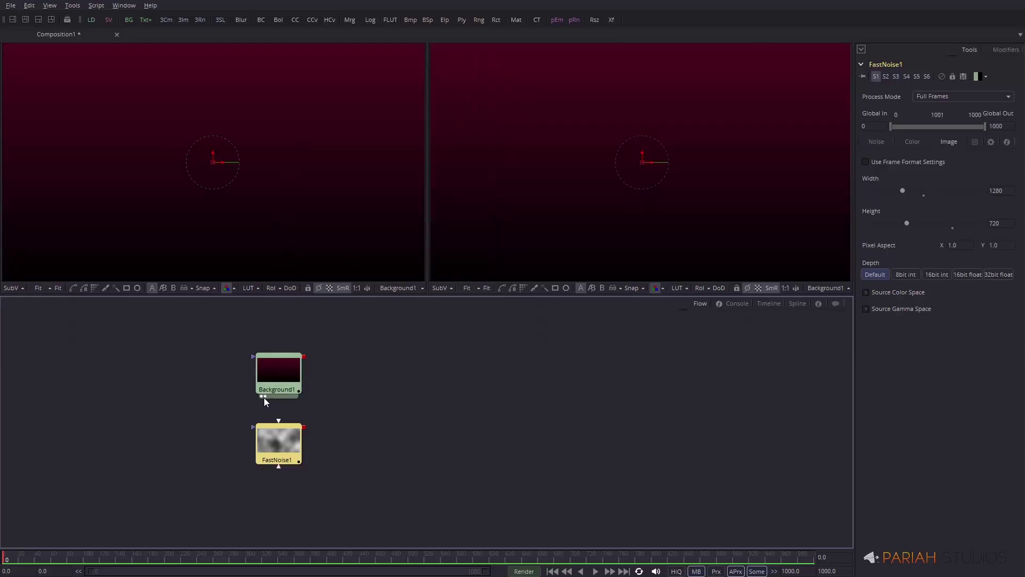
pyautogui.click(264, 397)
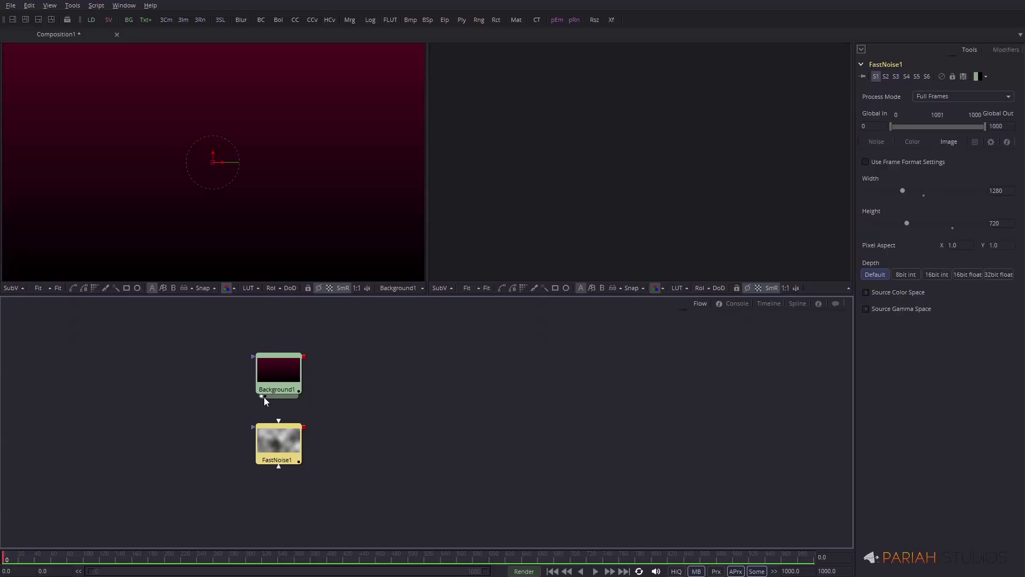
pyautogui.click(264, 466)
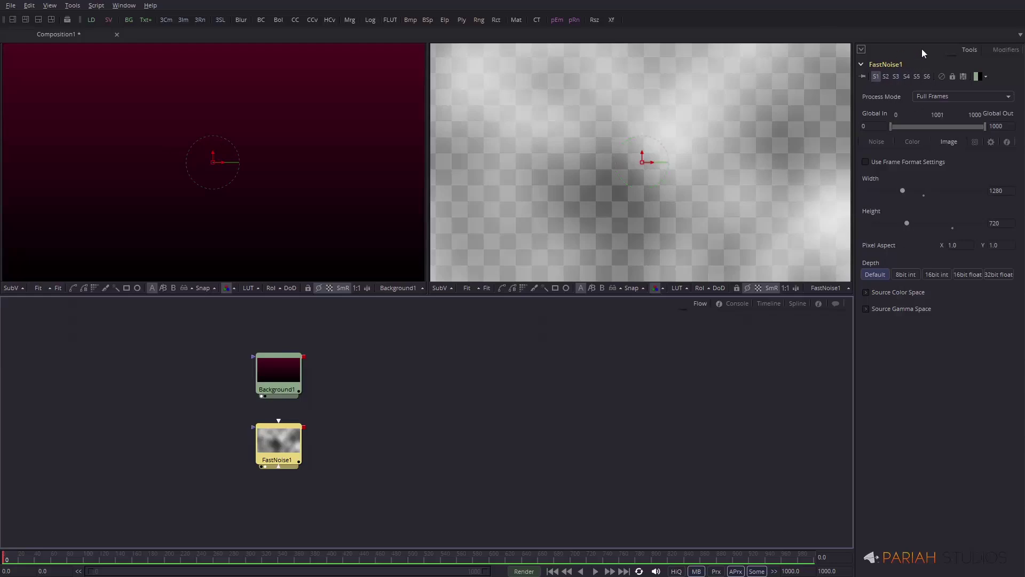
# In FastNoise1's Noise tab, lower the Contrast slightly to about 0.93.
pyautogui.click(876, 142)
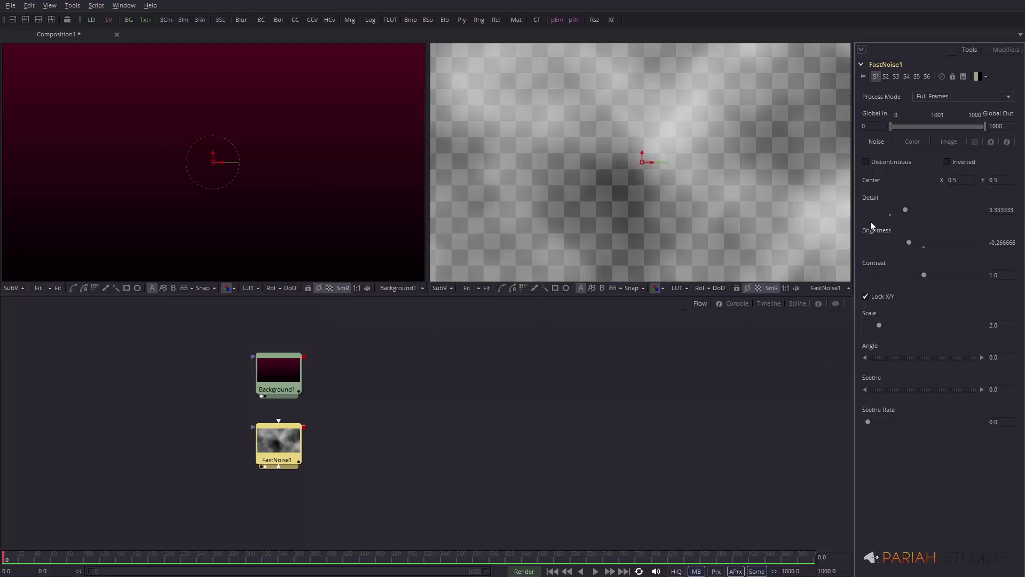
pyautogui.moveTo(924, 274)
pyautogui.mouseDown()
pyautogui.moveTo(954, 275)
pyautogui.moveTo(895, 278)
pyautogui.moveTo(920, 277)
pyautogui.mouseUp()
# Search 'merge' in the tool list, add Merge1, and place it right of the other nodes.
pyautogui.click(372, 414)
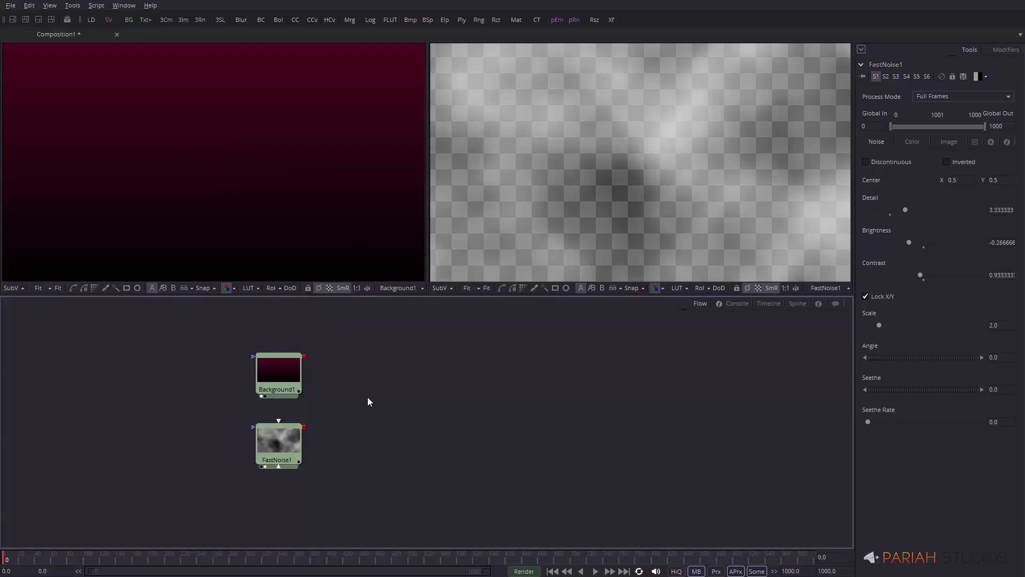
pyautogui.hotkey('ctrl', 'space')
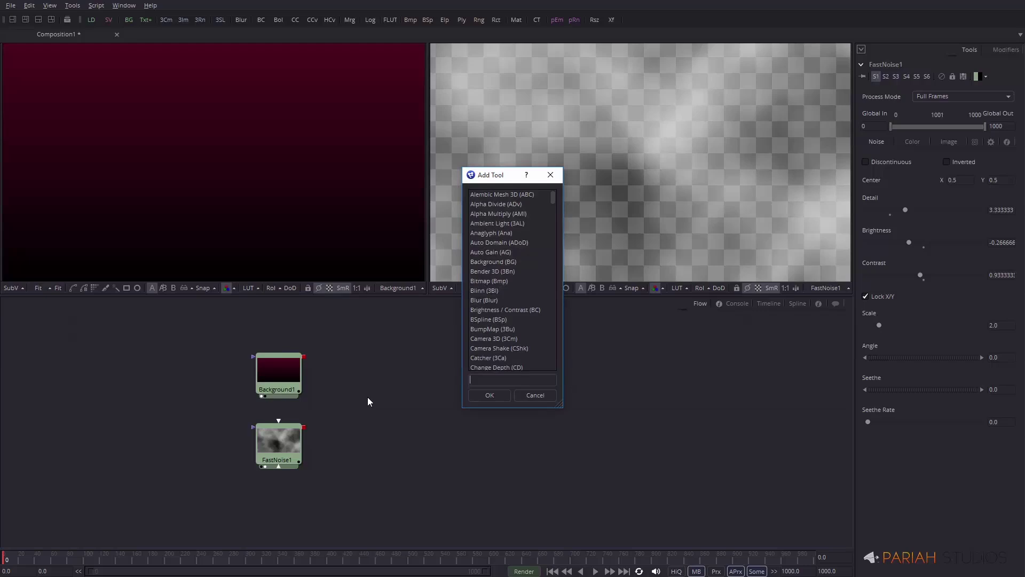
pyautogui.write('merge')
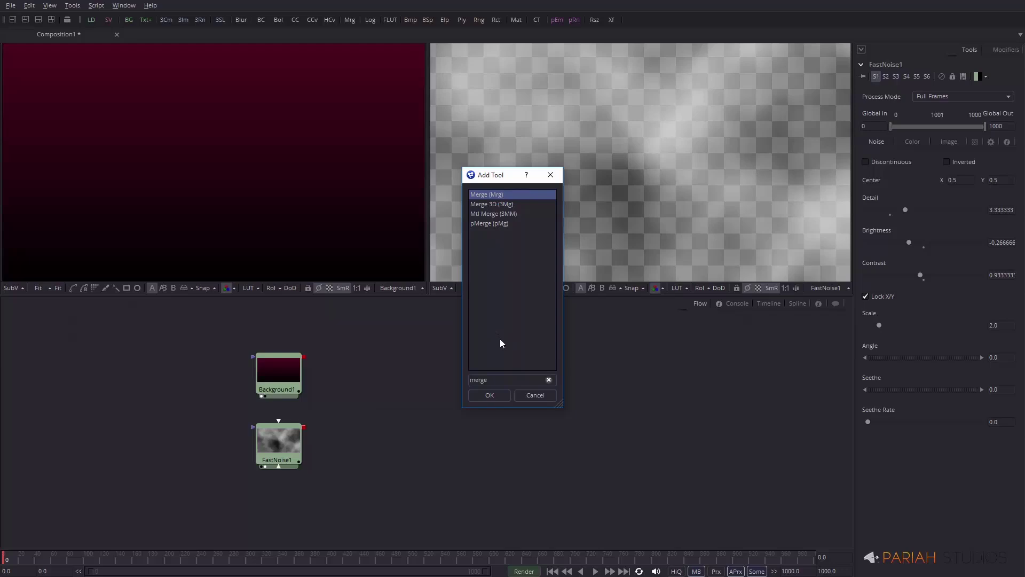
pyautogui.click(497, 399)
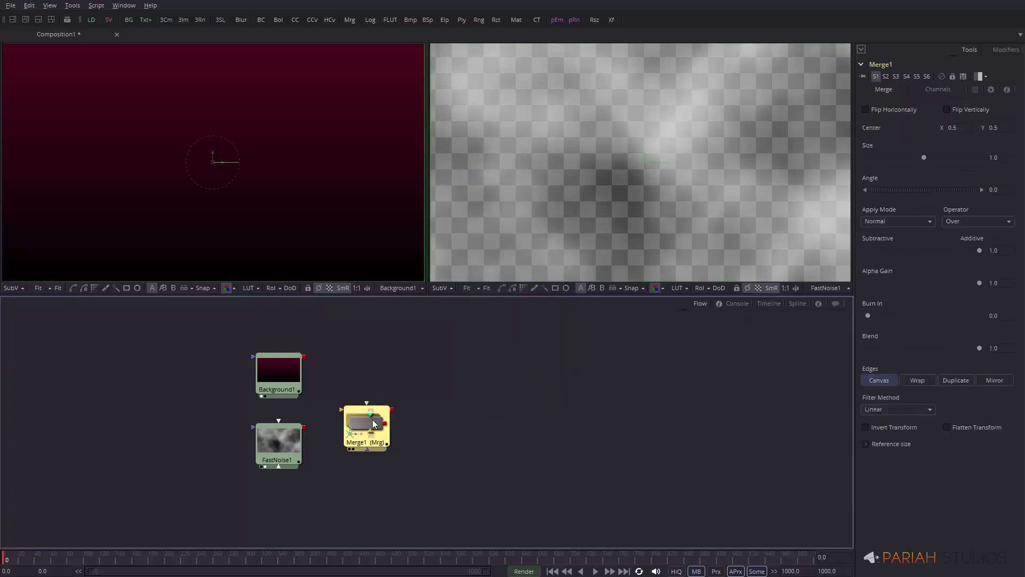
pyautogui.moveTo(367, 425); pyautogui.dragTo(395, 424)
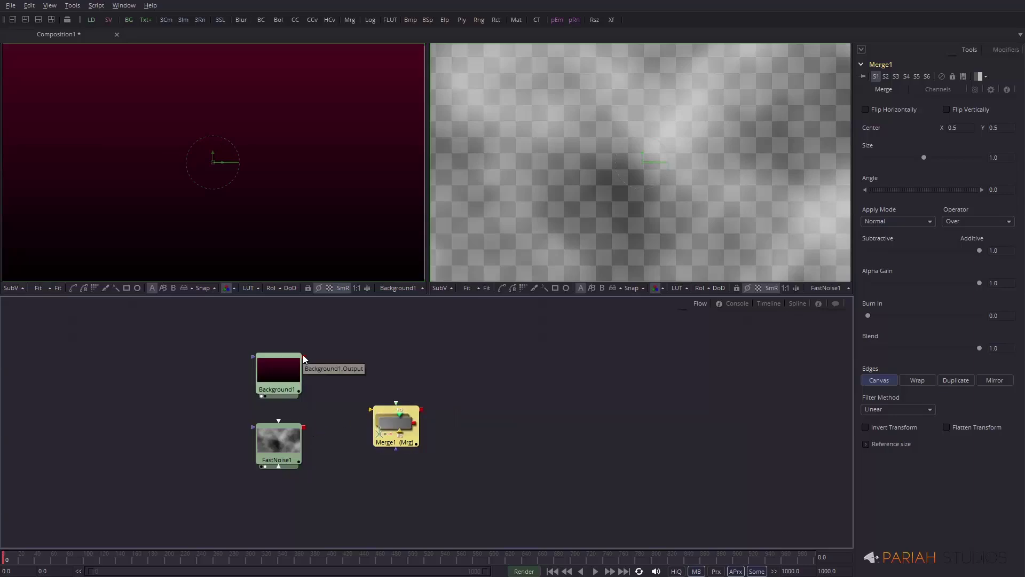
# Wire Background1 to Merge1's background and FastNoise1 to its foreground, then view Merge1 in the right viewer.
pyautogui.moveTo(305, 357); pyautogui.dragTo(370, 410)
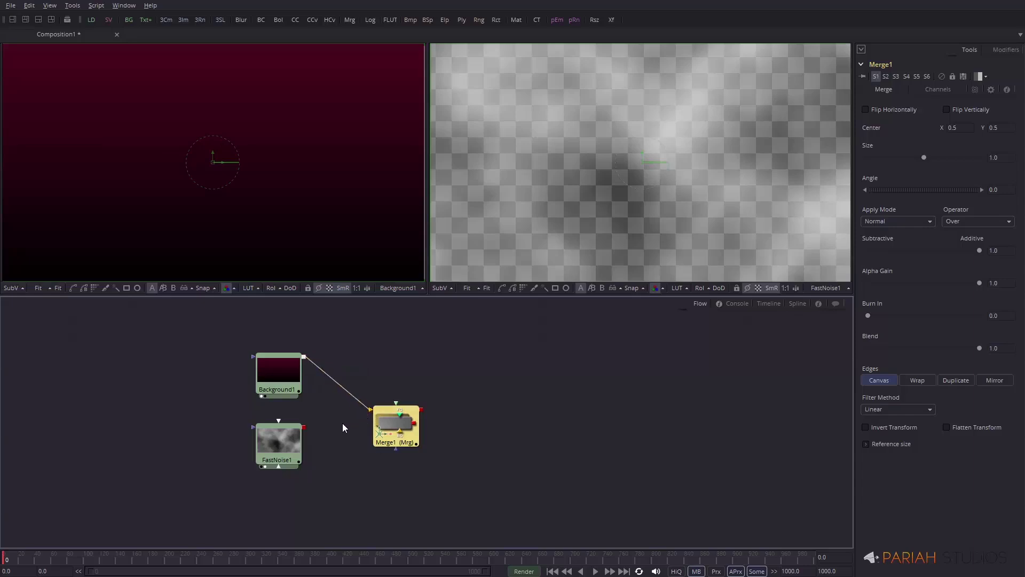
pyautogui.moveTo(304, 427); pyautogui.dragTo(395, 404)
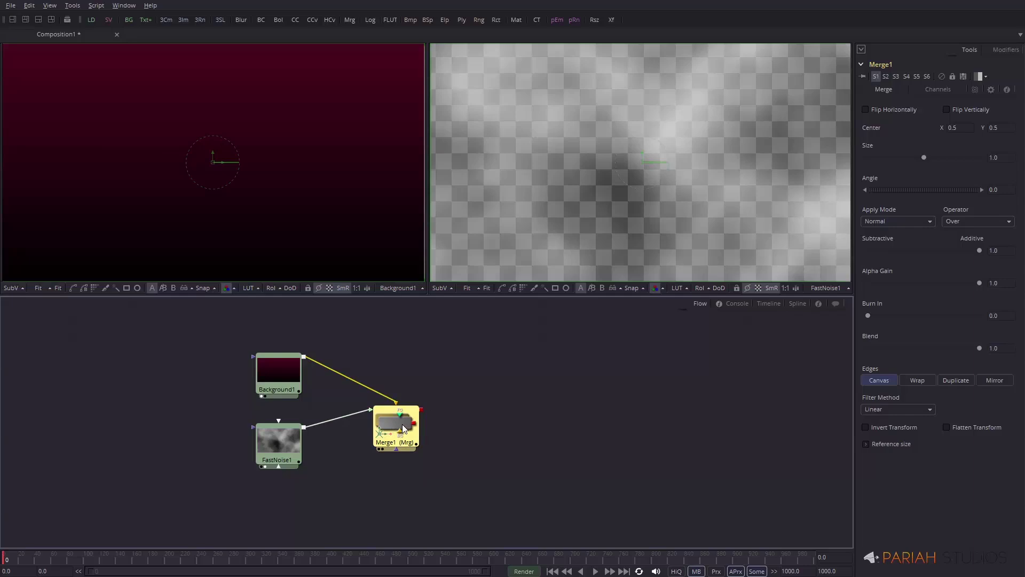
pyautogui.moveTo(403, 427); pyautogui.dragTo(522, 206)
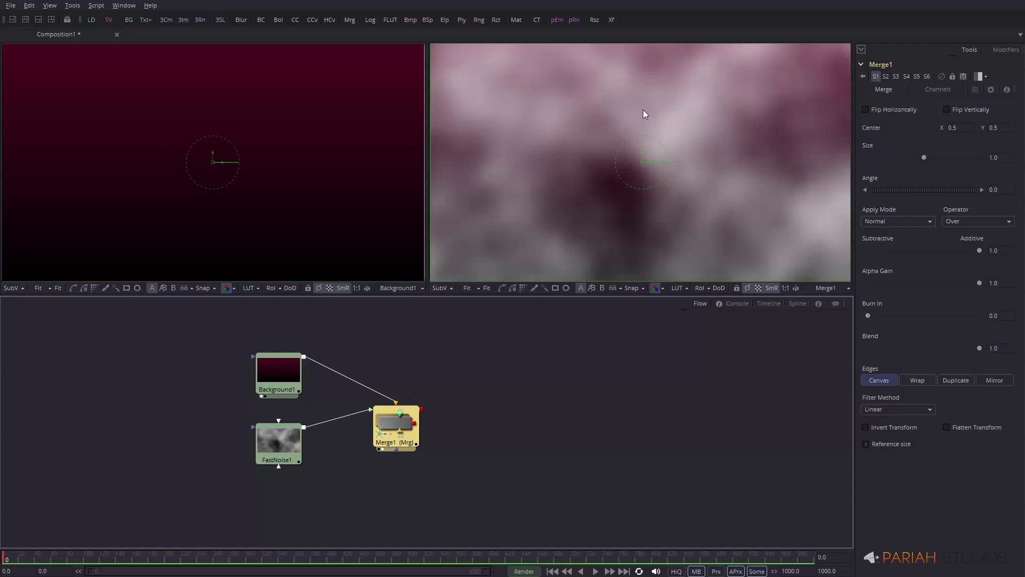
# Set FastNoise1's Color 2 to the purple swatch (R 0.666, G 0, B 1.0).
pyautogui.click(268, 432)
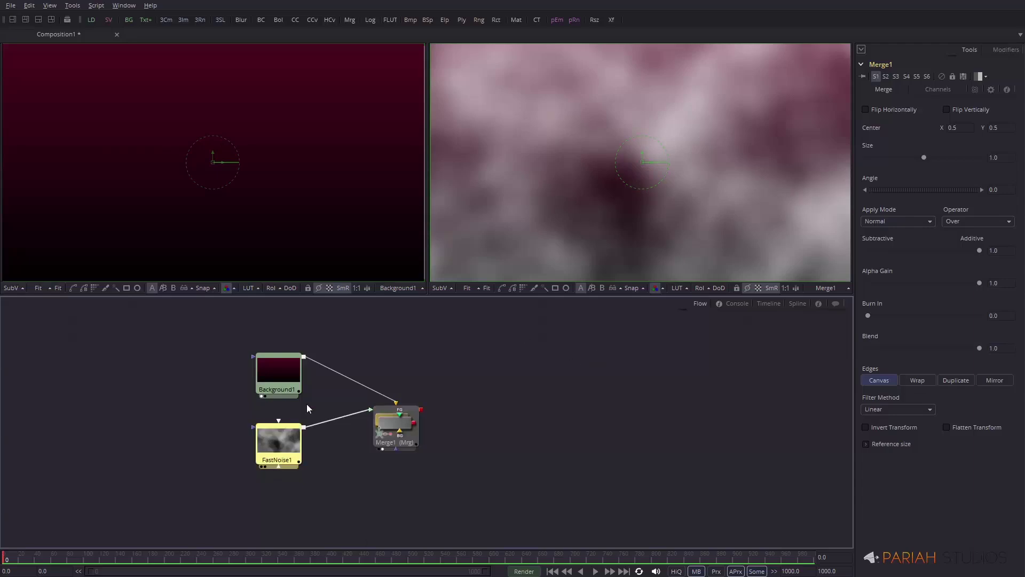
pyautogui.click(922, 142)
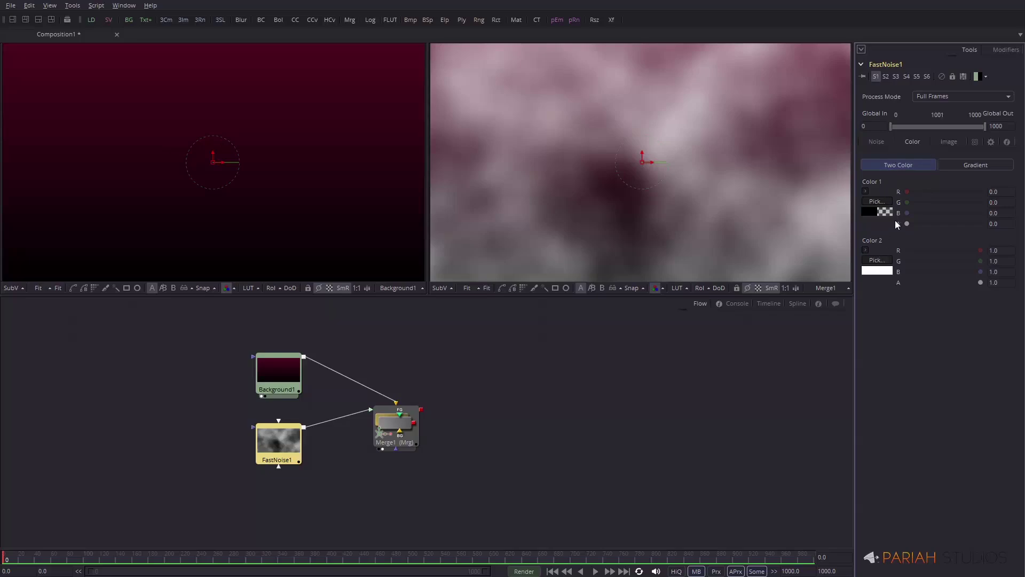
pyautogui.click(877, 261)
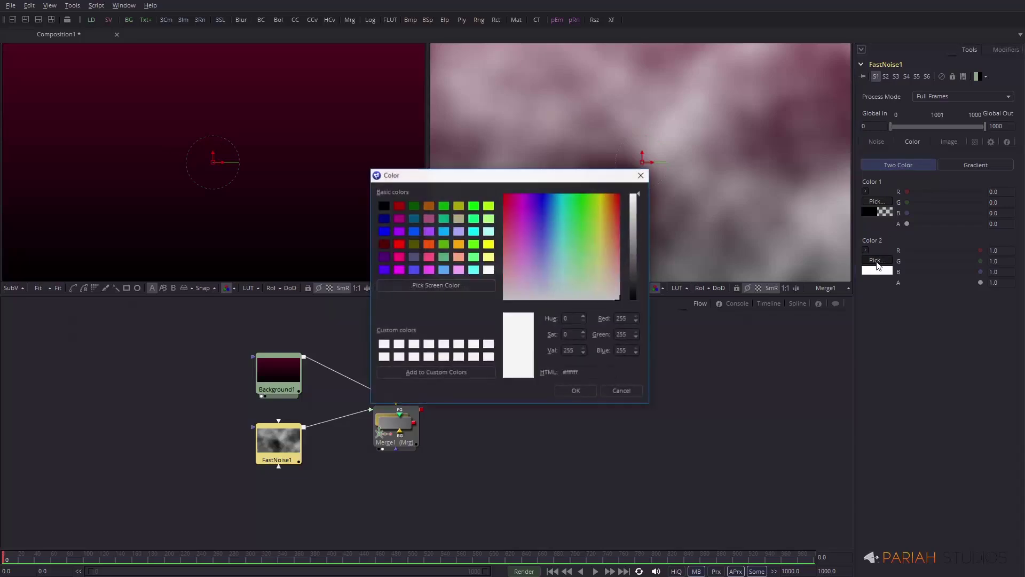
pyautogui.click(402, 235)
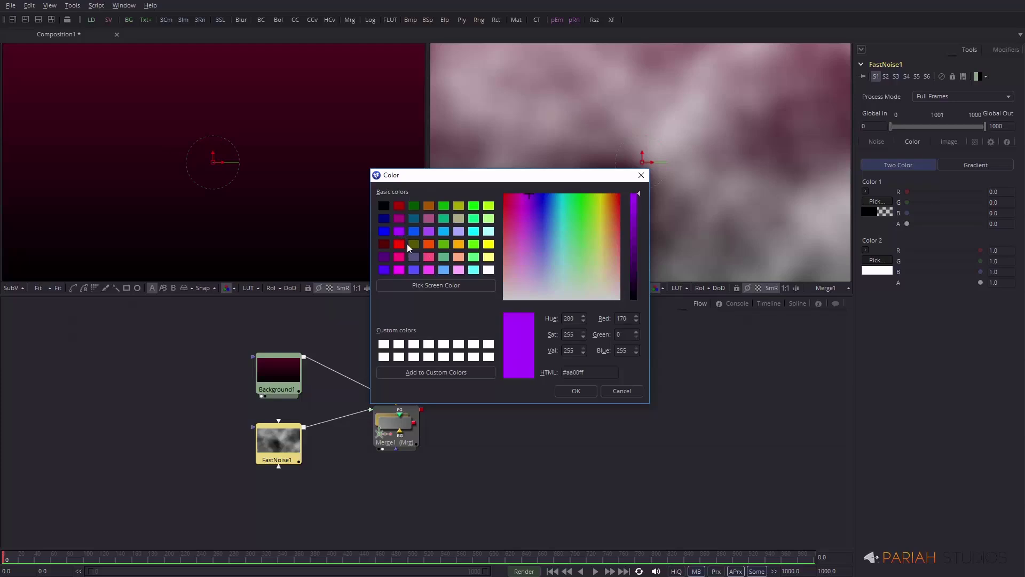
pyautogui.click(587, 392)
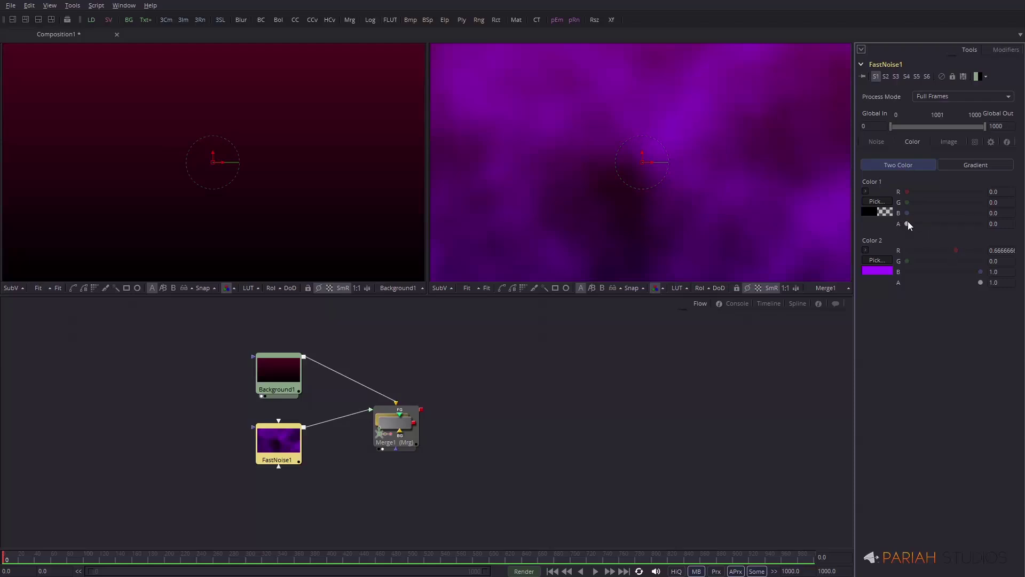
# Return Color 1's alpha to 0 and lower Color 2's alpha to about 0.73.
pyautogui.moveTo(908, 222); pyautogui.dragTo(987, 227)
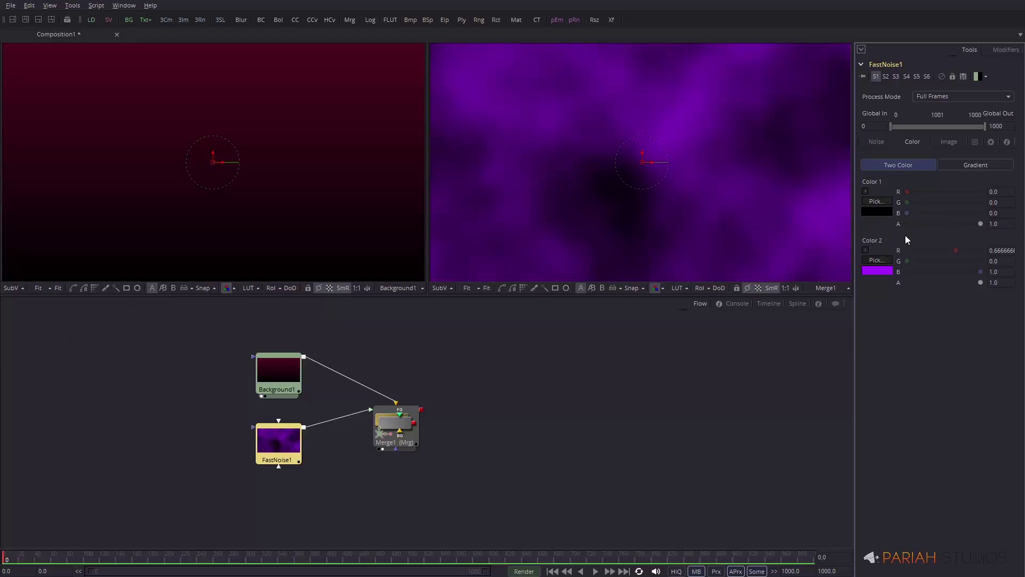
pyautogui.moveTo(981, 223); pyautogui.dragTo(908, 224)
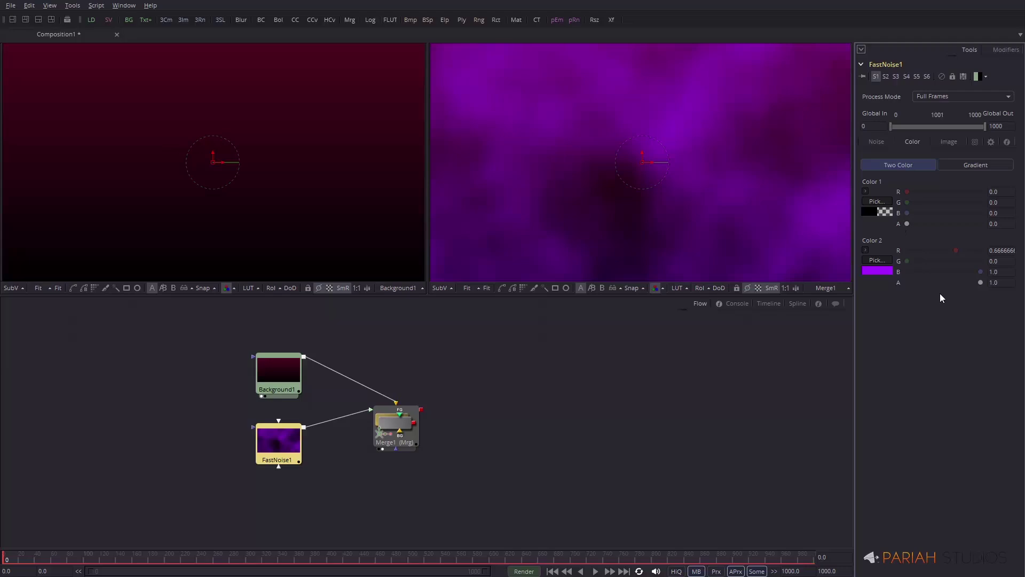
pyautogui.moveTo(980, 282)
pyautogui.mouseDown()
pyautogui.moveTo(903, 283)
pyautogui.moveTo(991, 280)
pyautogui.moveTo(965, 278)
pyautogui.mouseUp()
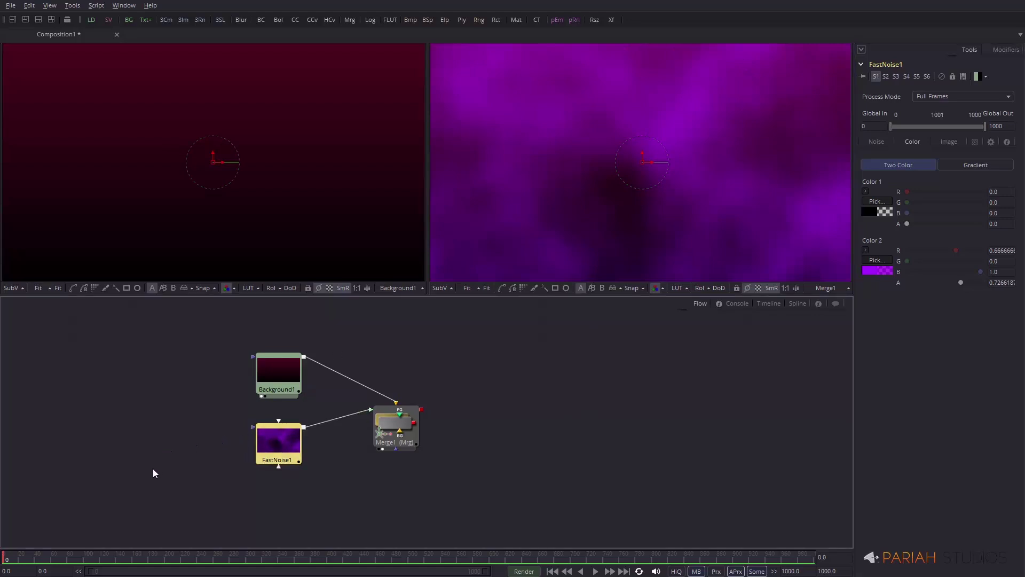
# View FastNoise1 and add an Ellipse mask so purple clouds show only in a central circle.
pyautogui.hotkey('ctrl', 'space')
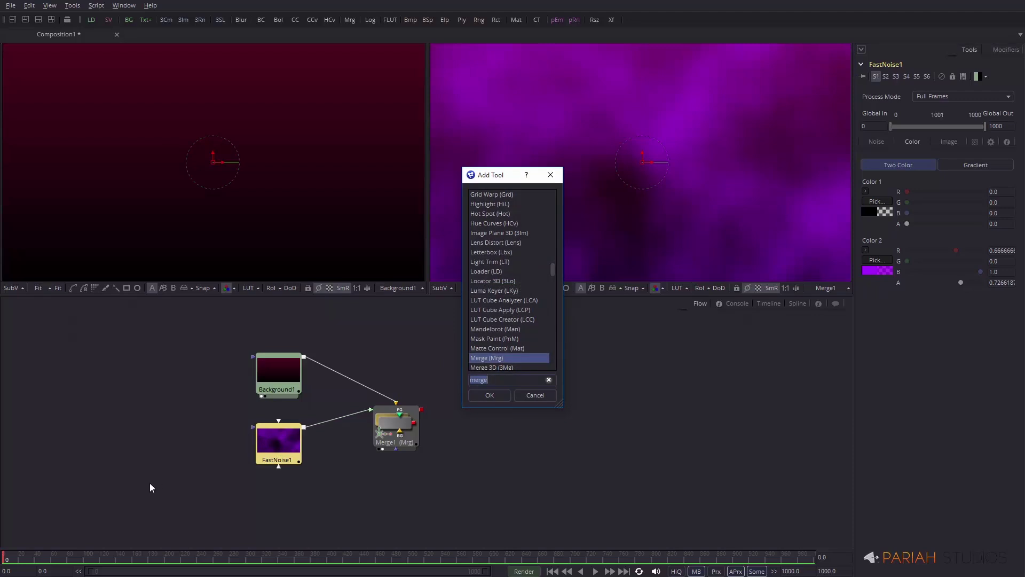
pyautogui.click(536, 397)
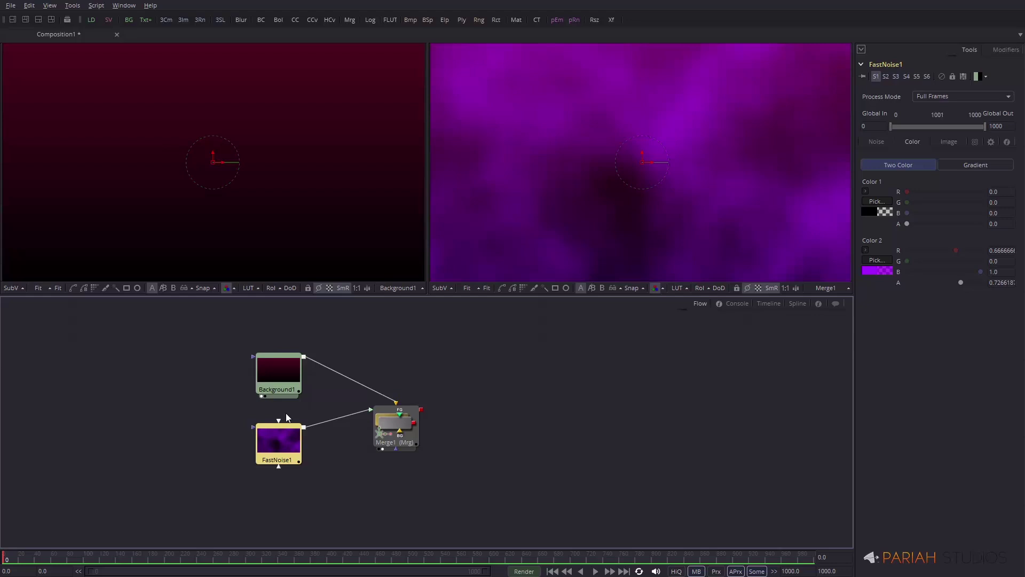
pyautogui.moveTo(279, 440); pyautogui.dragTo(273, 253)
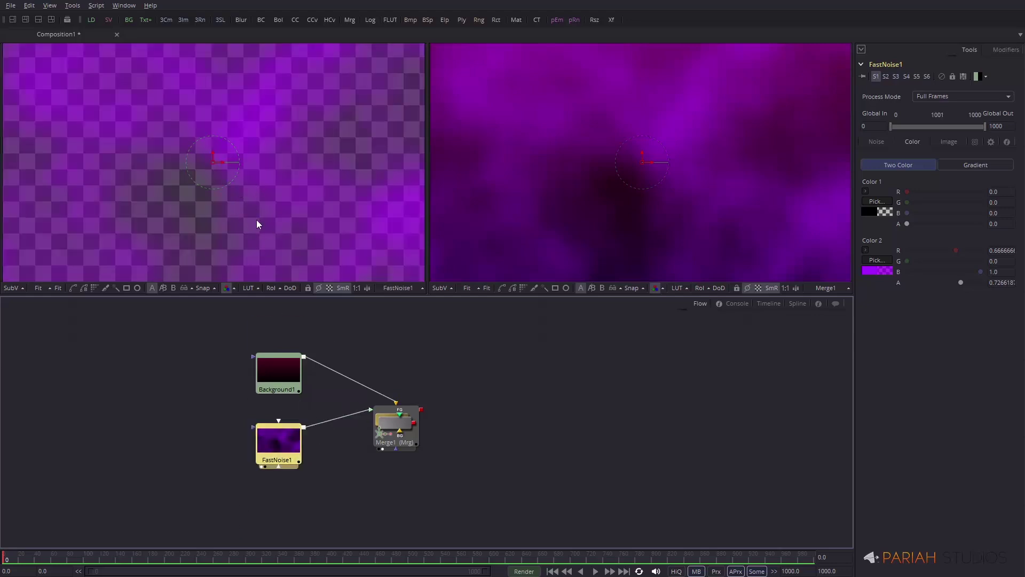
pyautogui.click(137, 288)
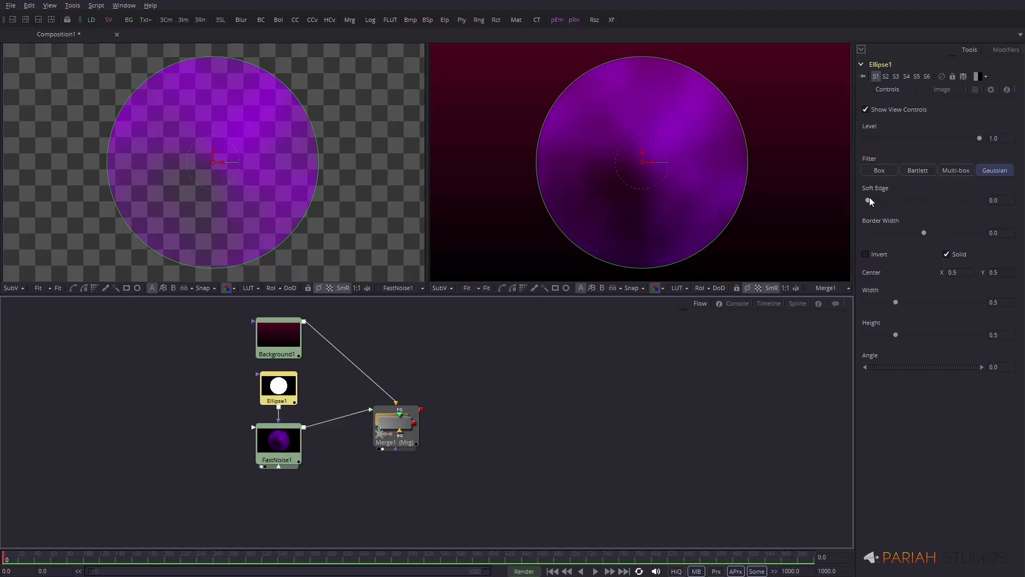
# Give Ellipse1 Soft Edge about 0.14, Width about 0.95 and a slight -3.46 angle.
pyautogui.moveTo(868, 198); pyautogui.dragTo(926, 233)
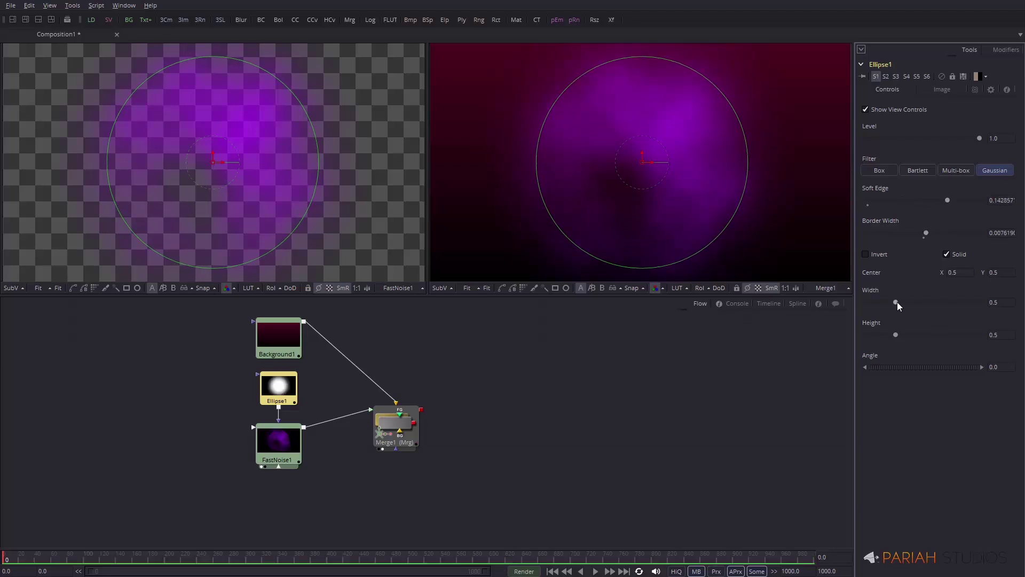
pyautogui.moveTo(897, 302); pyautogui.dragTo(911, 304)
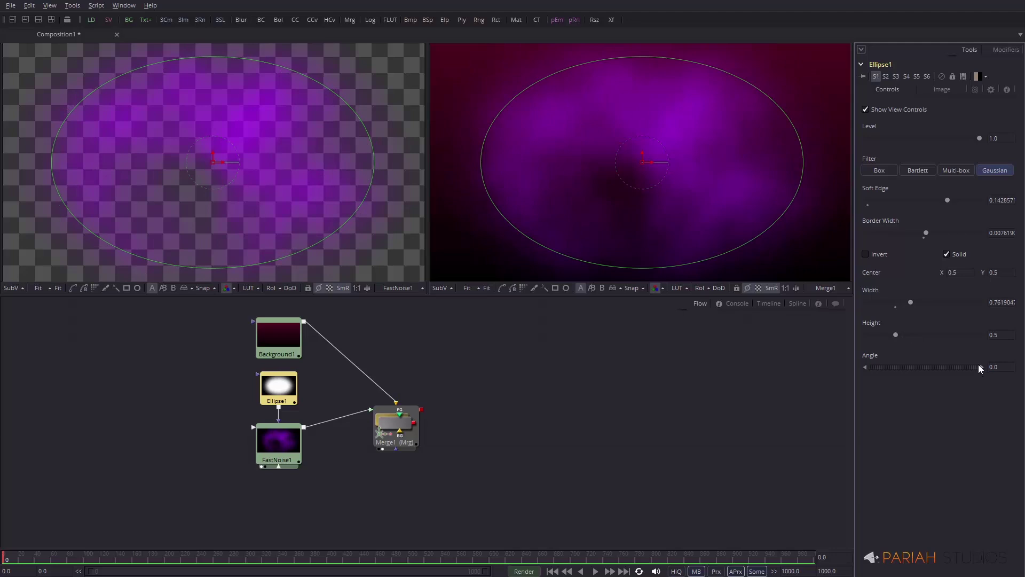
pyautogui.moveTo(978, 364); pyautogui.dragTo(956, 342)
pyautogui.moveTo(912, 302); pyautogui.dragTo(921, 302)
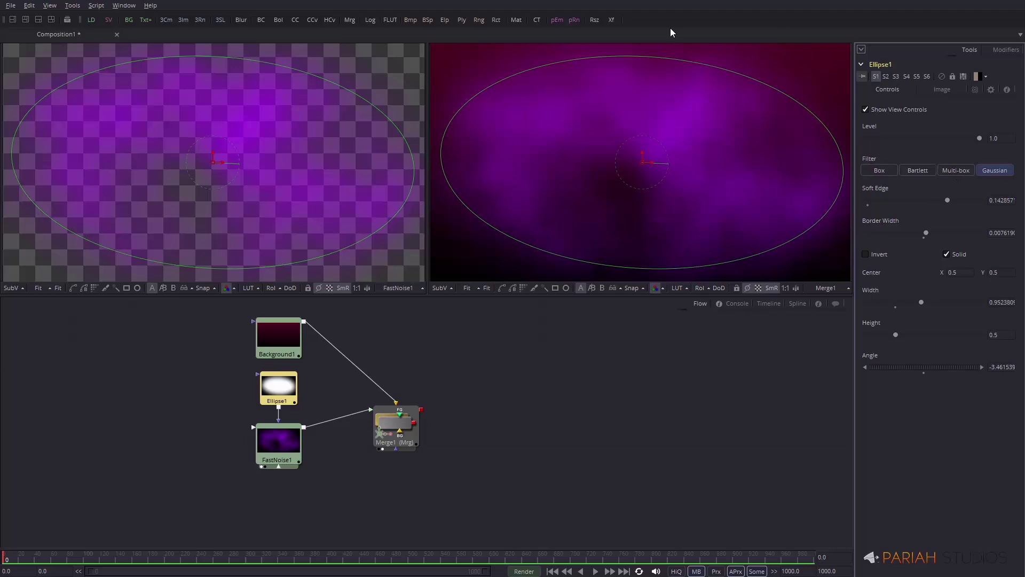
pyautogui.click(881, 172)
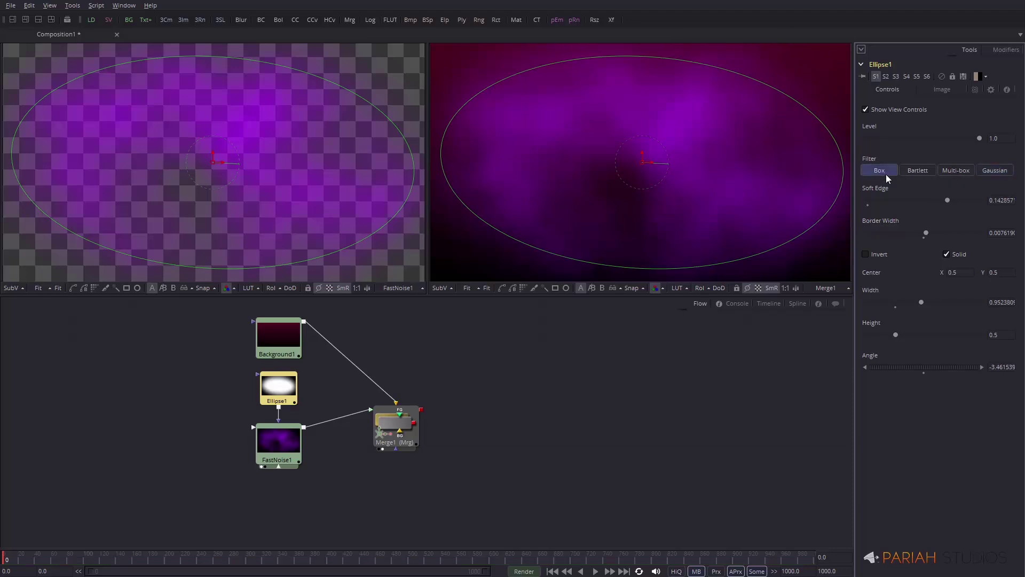
pyautogui.click(922, 175)
pyautogui.click(955, 170)
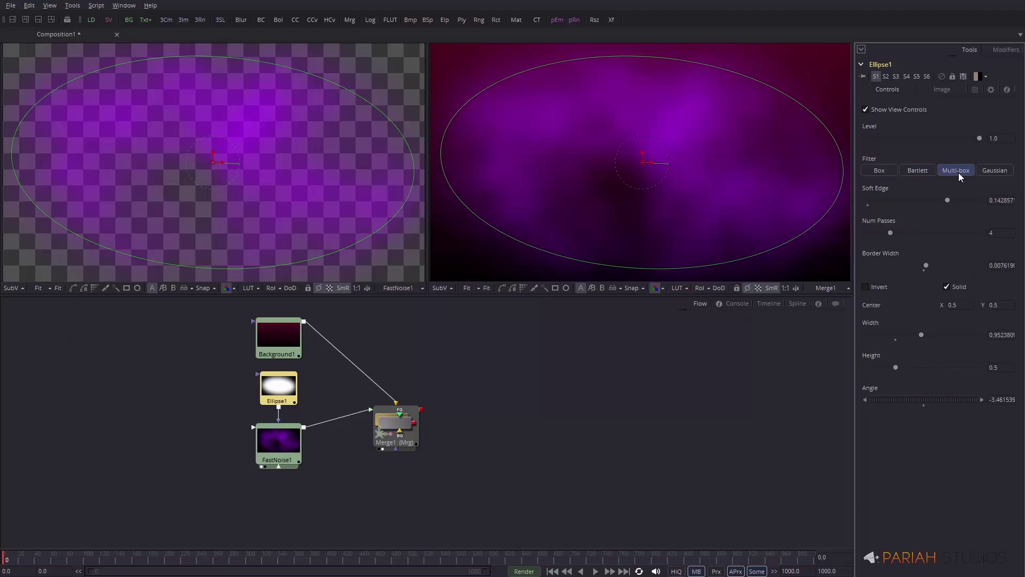
pyautogui.click(996, 178)
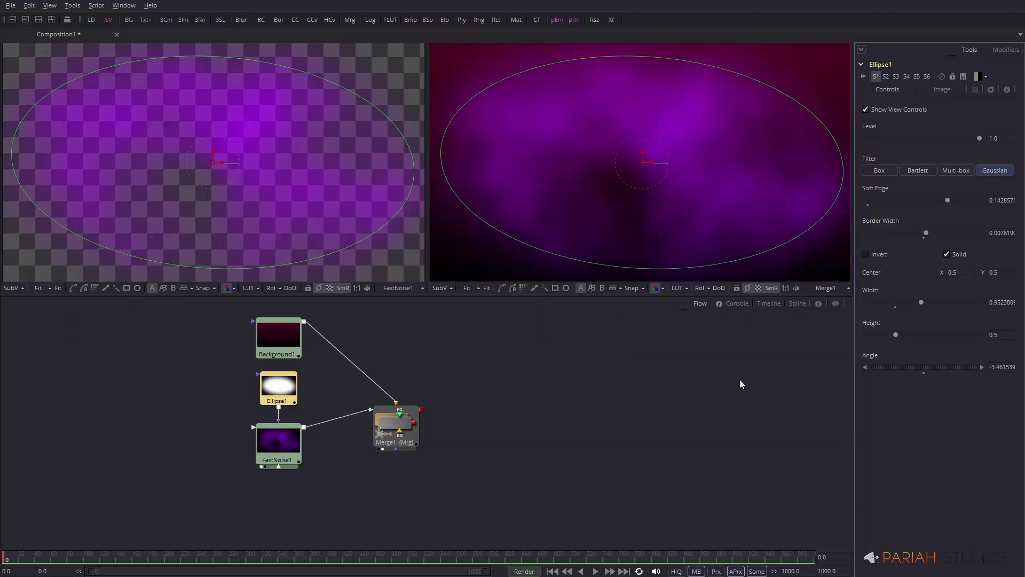
pyautogui.click(865, 254)
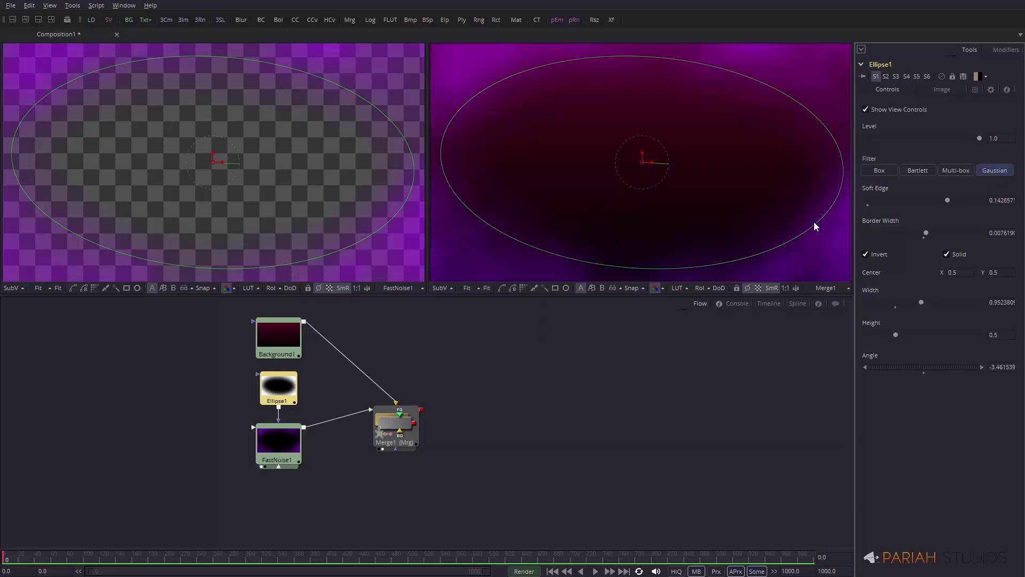
pyautogui.click(865, 253)
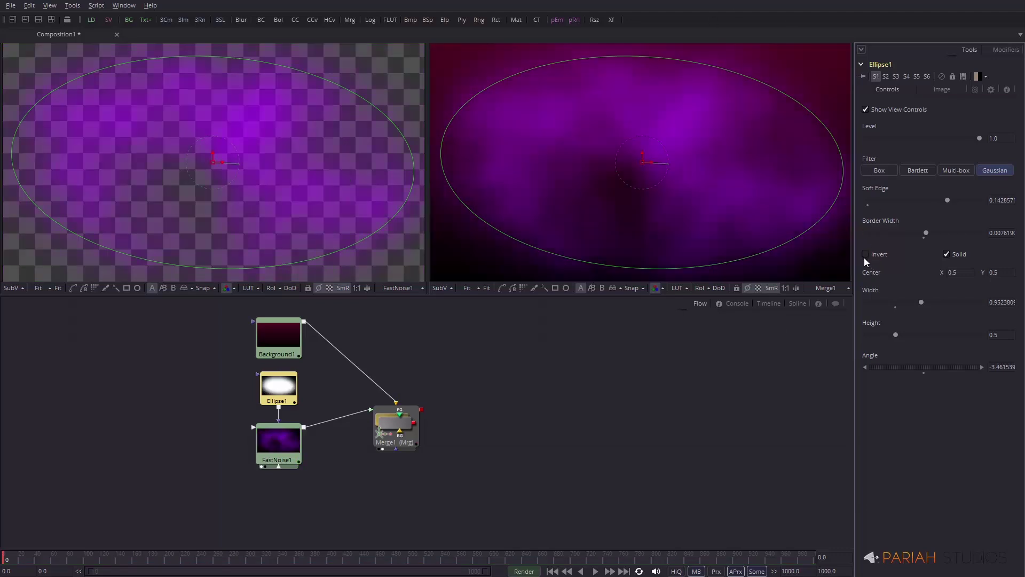
pyautogui.click(947, 254)
pyautogui.click(947, 254)
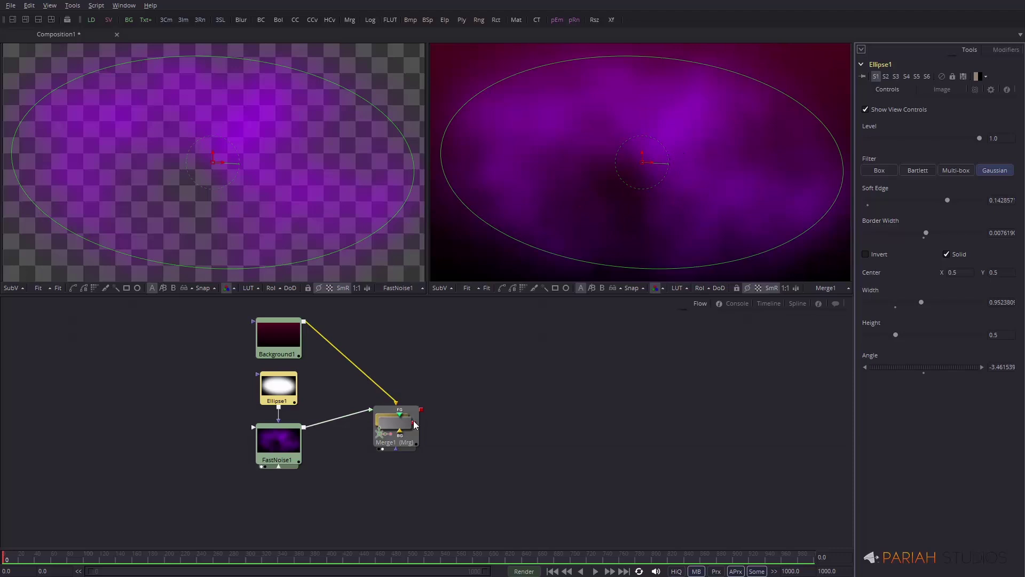
# Move Merge1 up-right and Ellipse1, FastNoise1 and Background1 down, then select Merge1.
pyautogui.moveTo(403, 433); pyautogui.dragTo(432, 415)
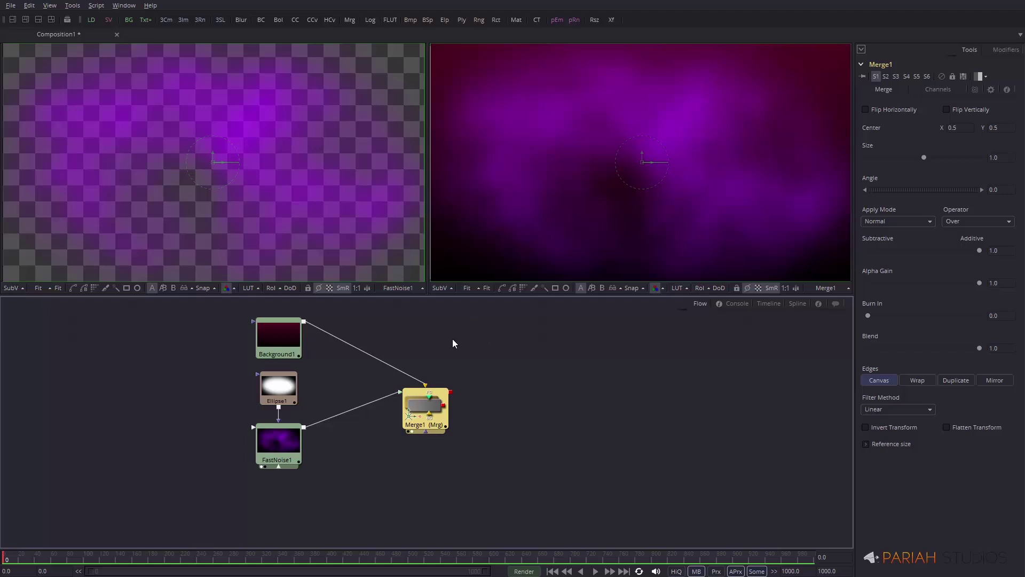
pyautogui.moveTo(237, 404); pyautogui.dragTo(284, 480)
pyautogui.moveTo(290, 341); pyautogui.dragTo(281, 358)
pyautogui.click(510, 359)
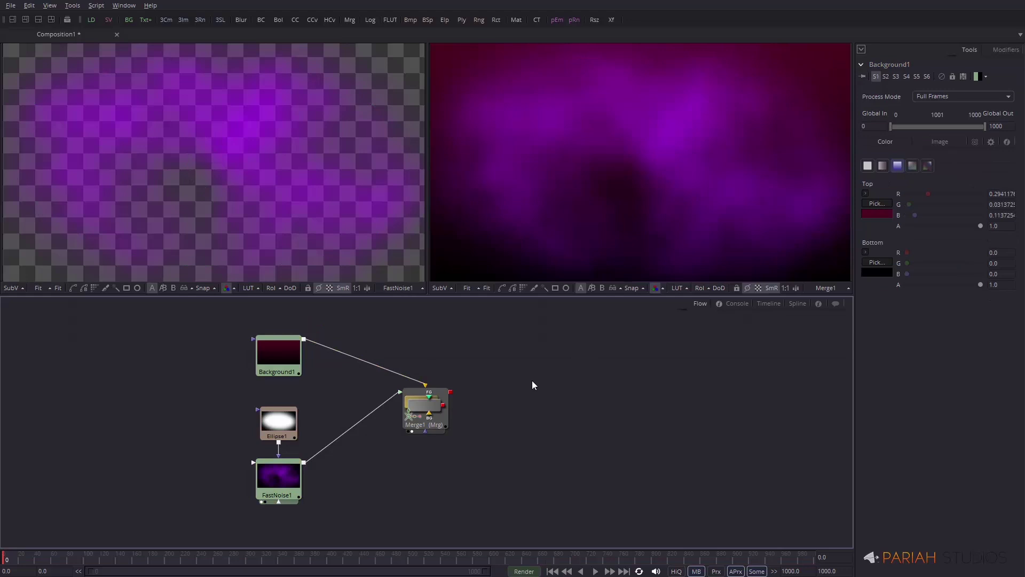
pyautogui.click(405, 420)
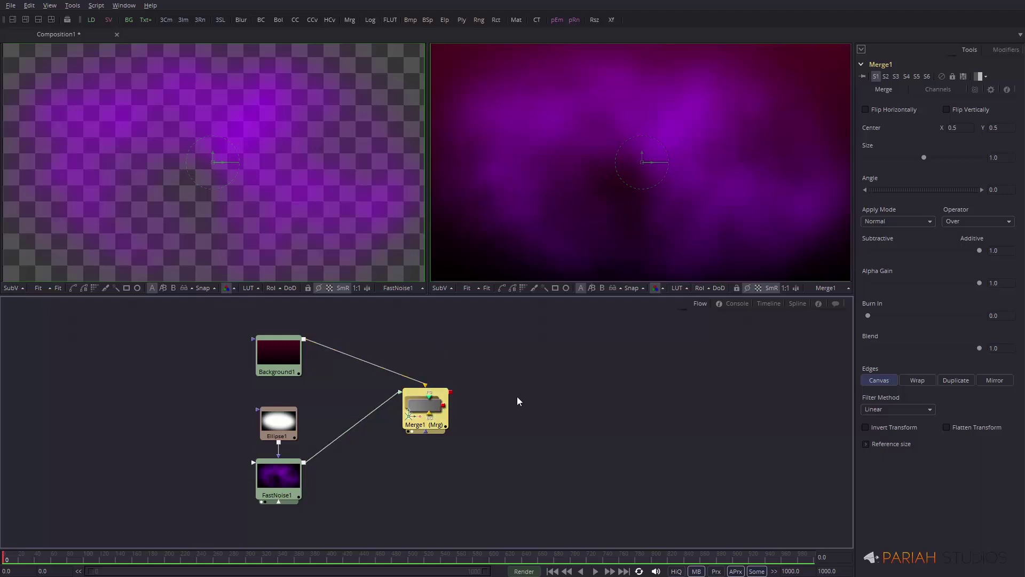
# Add Saver1 after Merge1 without choosing a file, move it right, and show it in viewer 2.
pyautogui.click(108, 19)
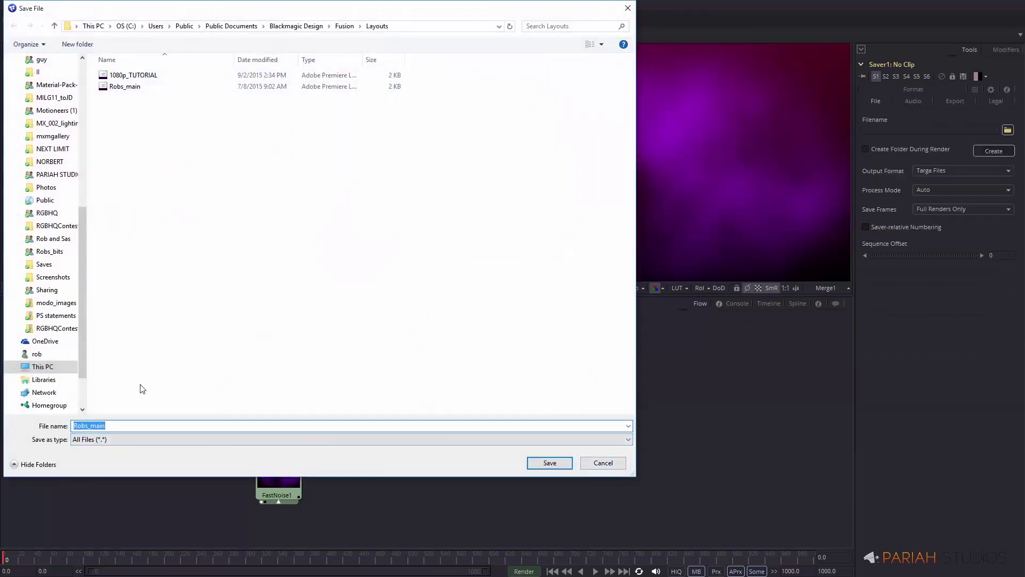
pyautogui.click(609, 463)
pyautogui.moveTo(483, 419); pyautogui.dragTo(542, 416)
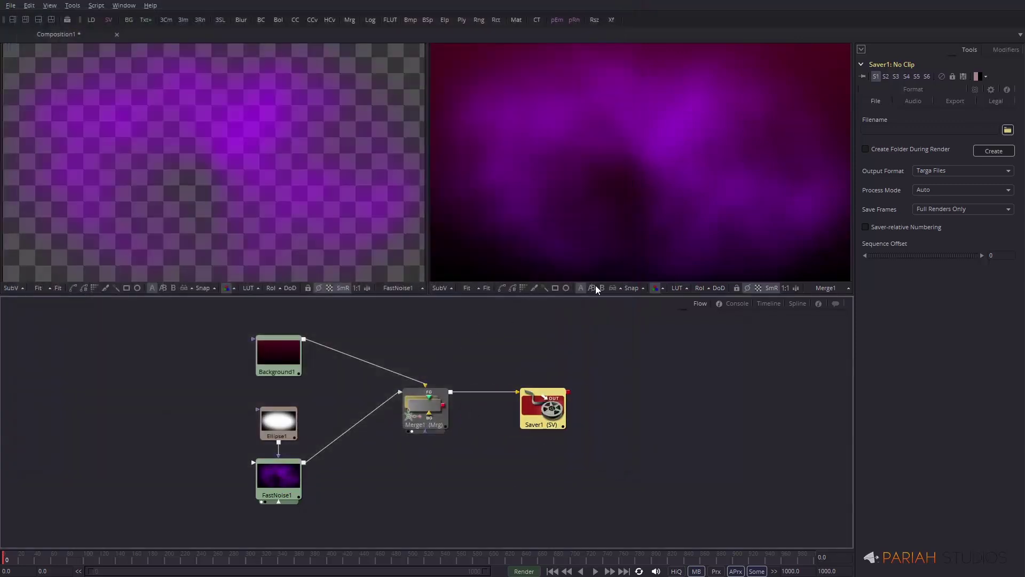
pyautogui.press('2')
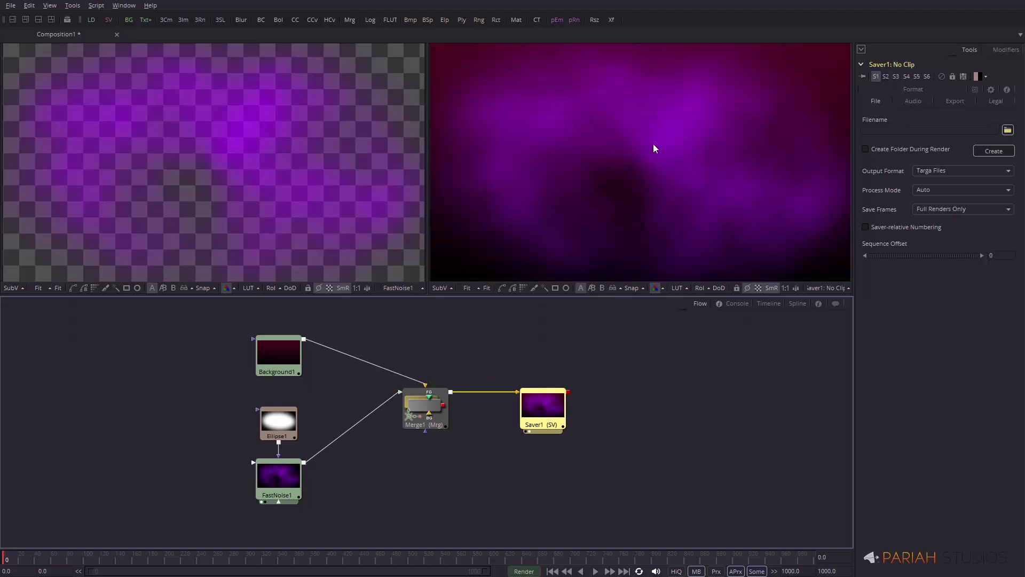
# Play the composite animation to preview it, then select FastNoise1.
pyautogui.press('space')
pyautogui.press('space')
pyautogui.click(307, 442)
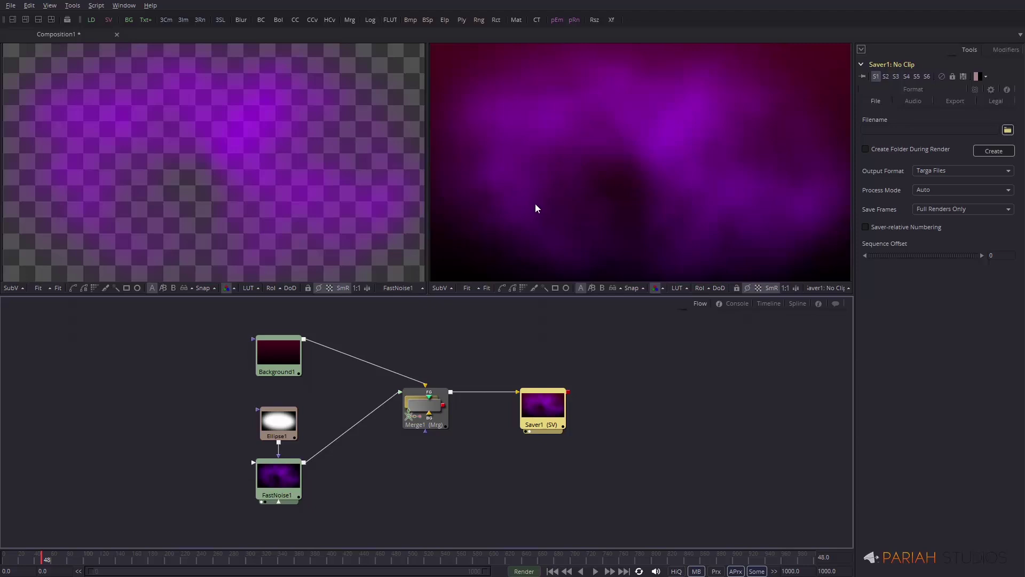
pyautogui.click(289, 477)
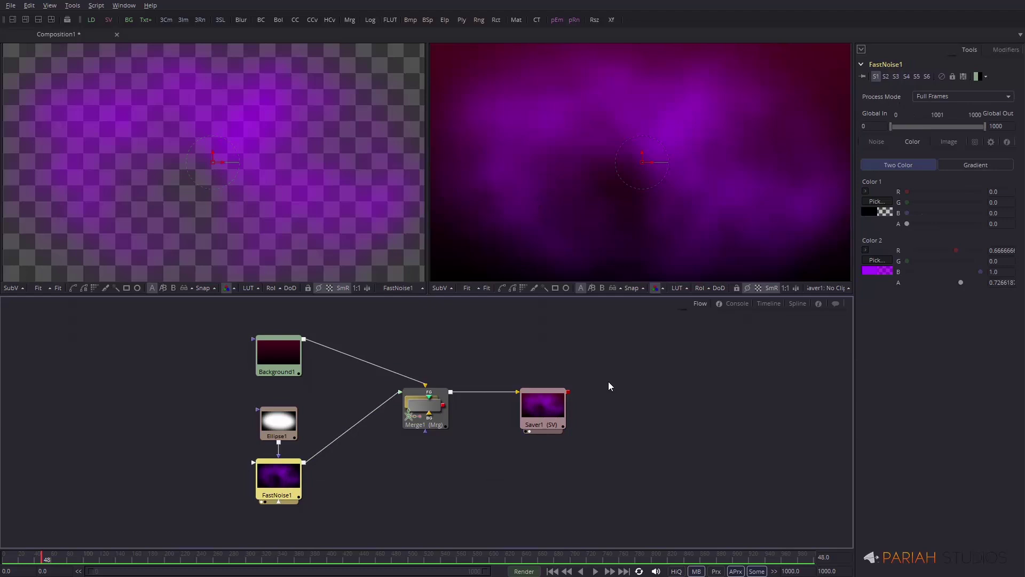
# On FastNoise1's Noise tab, set Scale 1.142857, Seethe 0.288461 and Seethe Rate 0.028571.
pyautogui.click(876, 142)
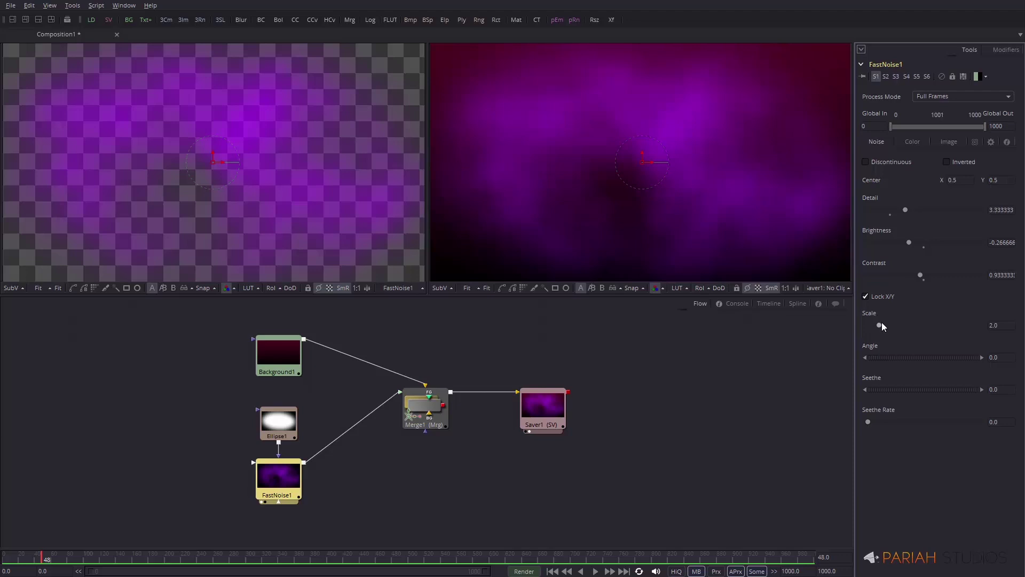
pyautogui.moveTo(879, 326)
pyautogui.mouseDown()
pyautogui.moveTo(888, 323)
pyautogui.moveTo(873, 320)
pyautogui.mouseUp()
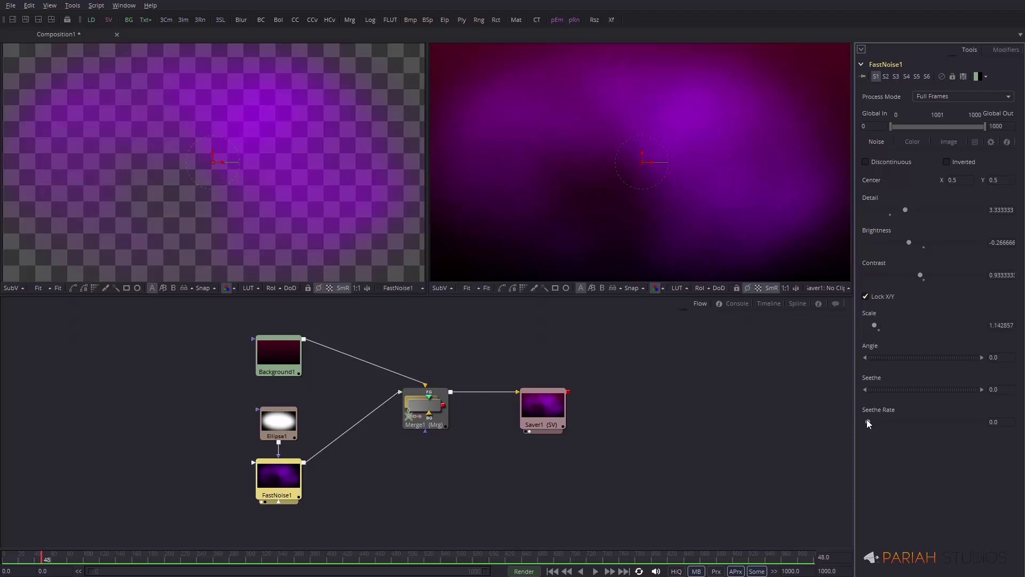
pyautogui.moveTo(867, 420); pyautogui.dragTo(878, 424)
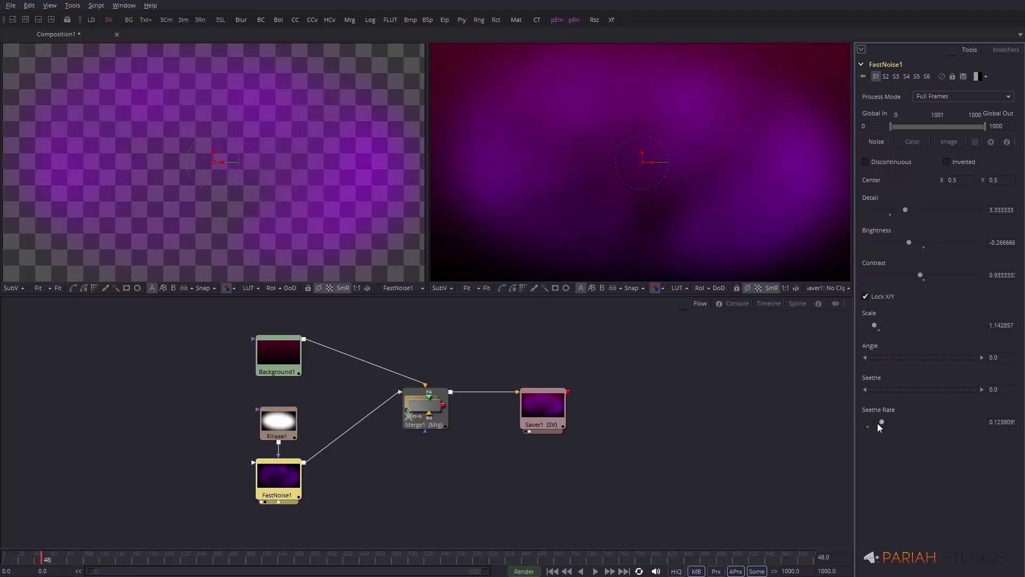
pyautogui.press('space')
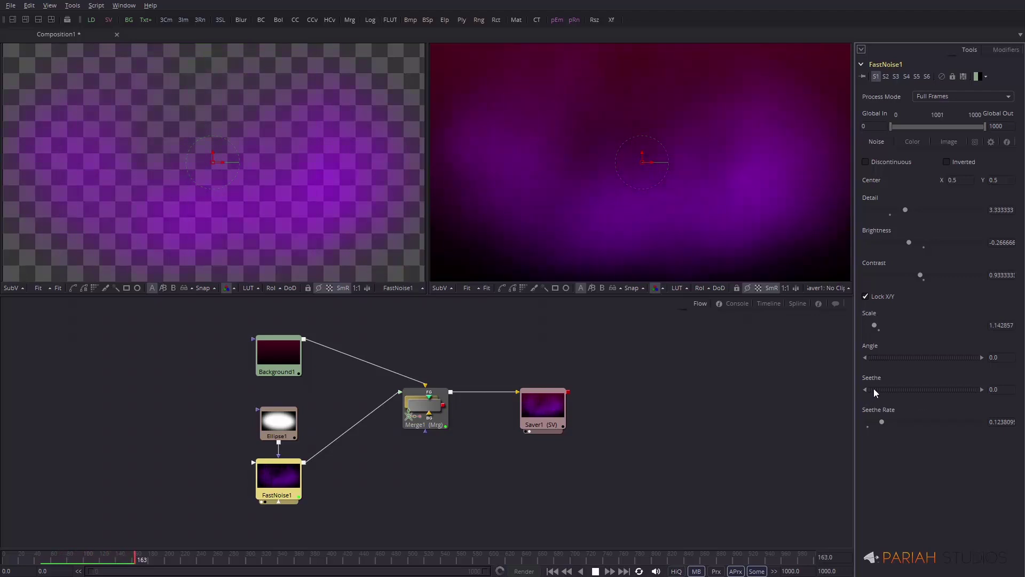
pyautogui.moveTo(870, 389); pyautogui.dragTo(904, 388)
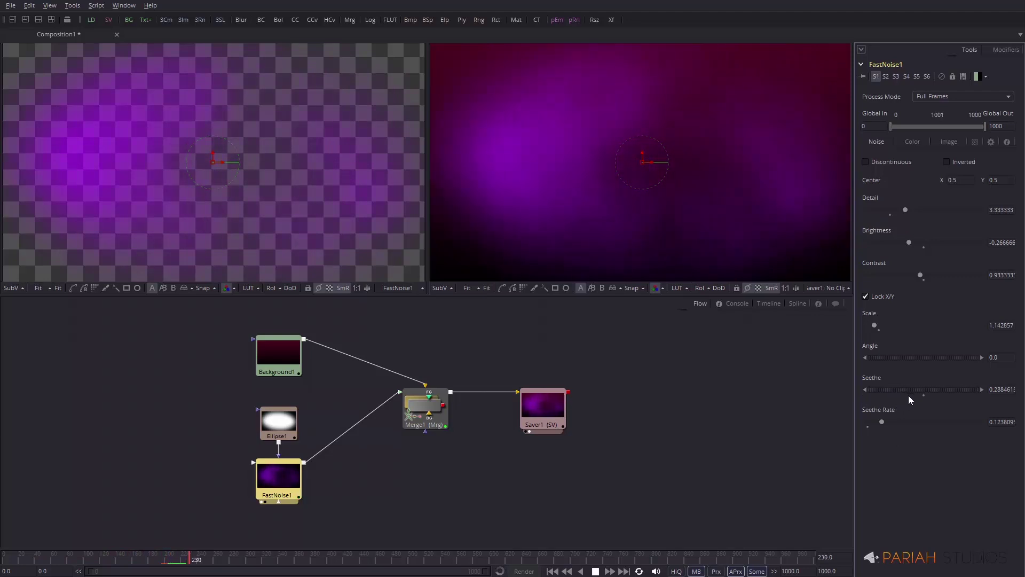
pyautogui.moveTo(882, 421)
pyautogui.mouseDown()
pyautogui.moveTo(934, 425)
pyautogui.moveTo(870, 421)
pyautogui.mouseUp()
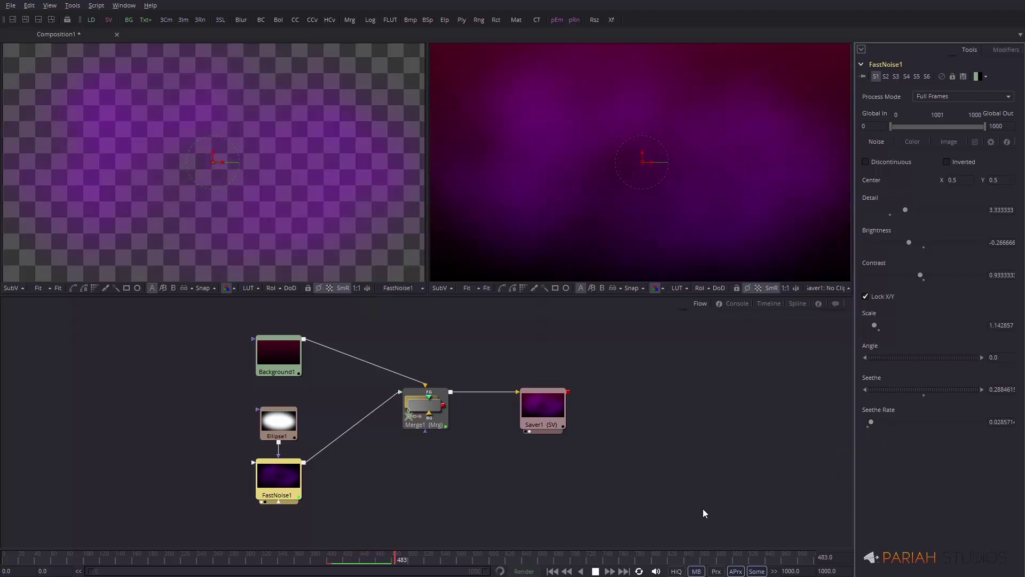
# Keyframe Seethe Rate at about 0.03 on frame 0 and about 0.55 on frame 99.
pyautogui.click(595, 571)
pyautogui.click(552, 571)
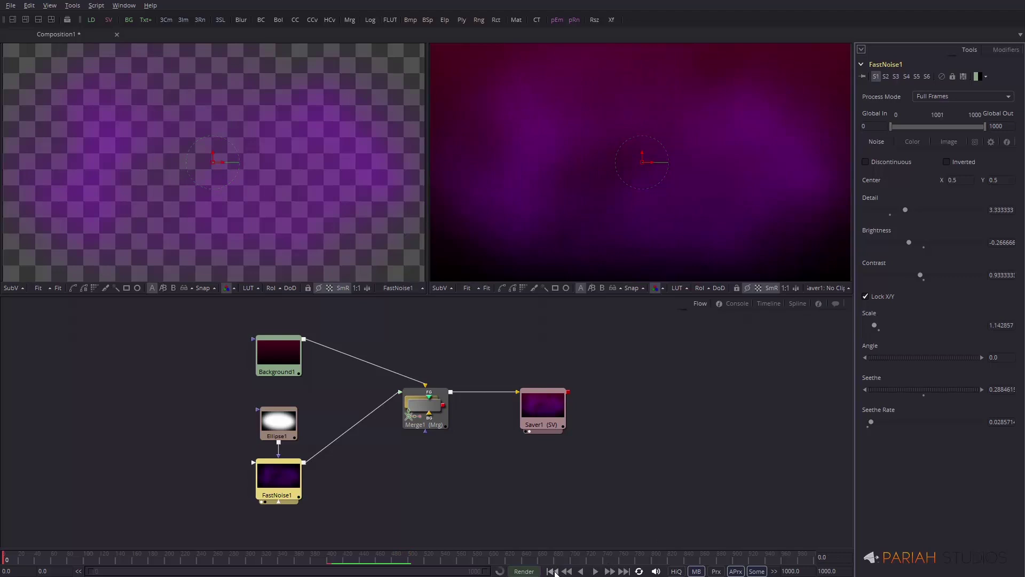
pyautogui.rightClick(871, 420)
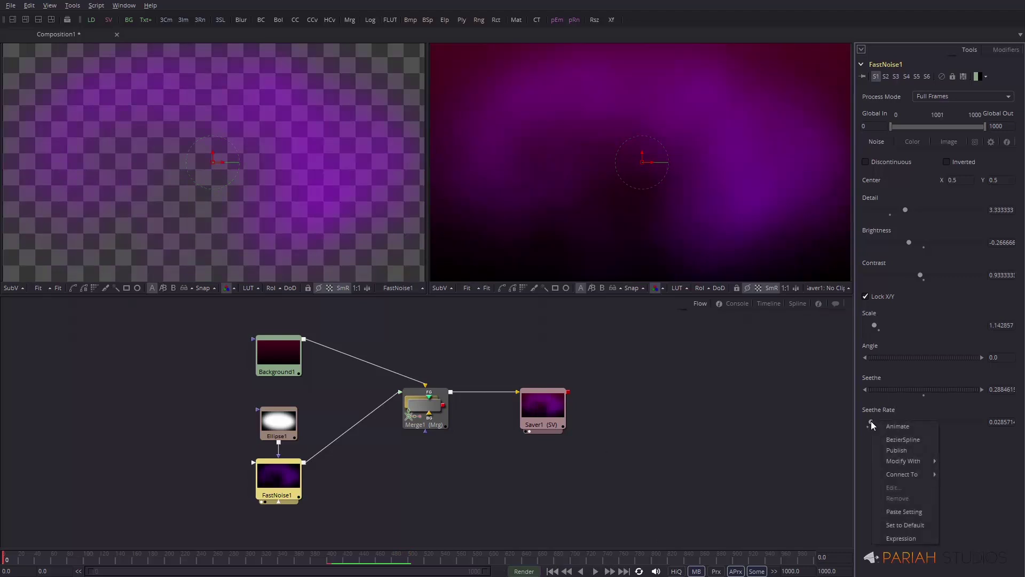
pyautogui.click(903, 425)
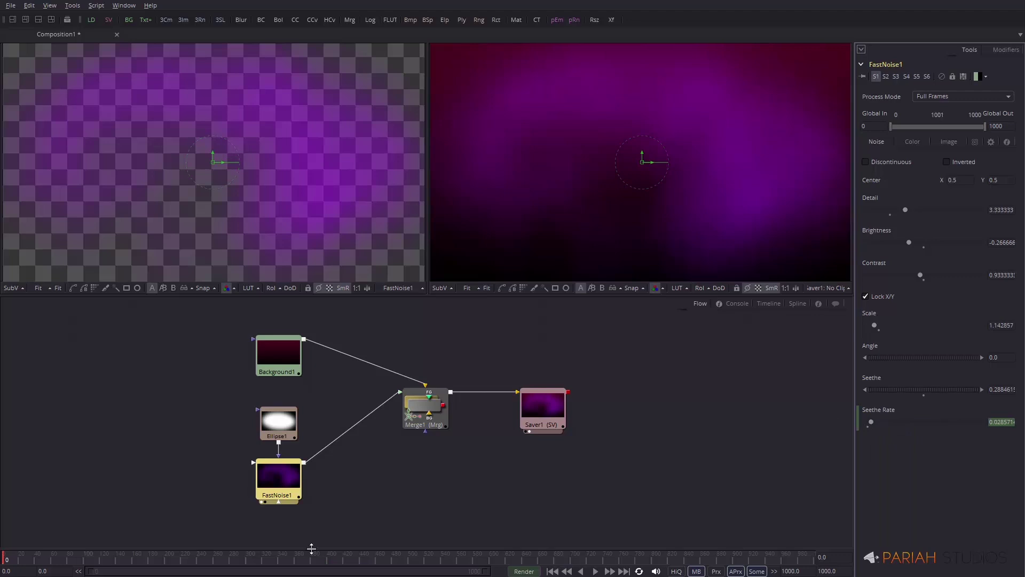
pyautogui.click(87, 560)
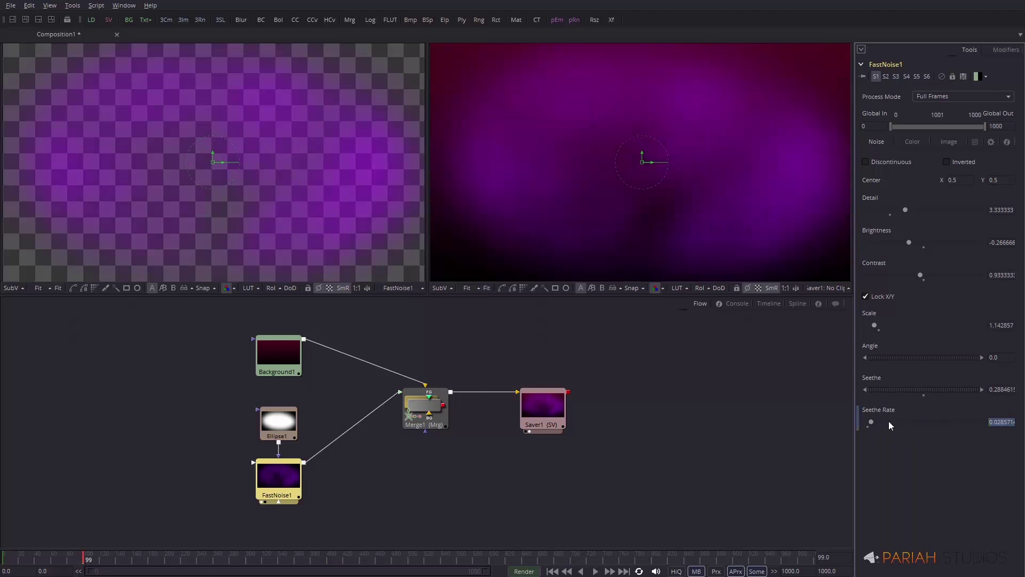
pyautogui.moveTo(871, 421); pyautogui.dragTo(927, 421)
pyautogui.rightClick(928, 421)
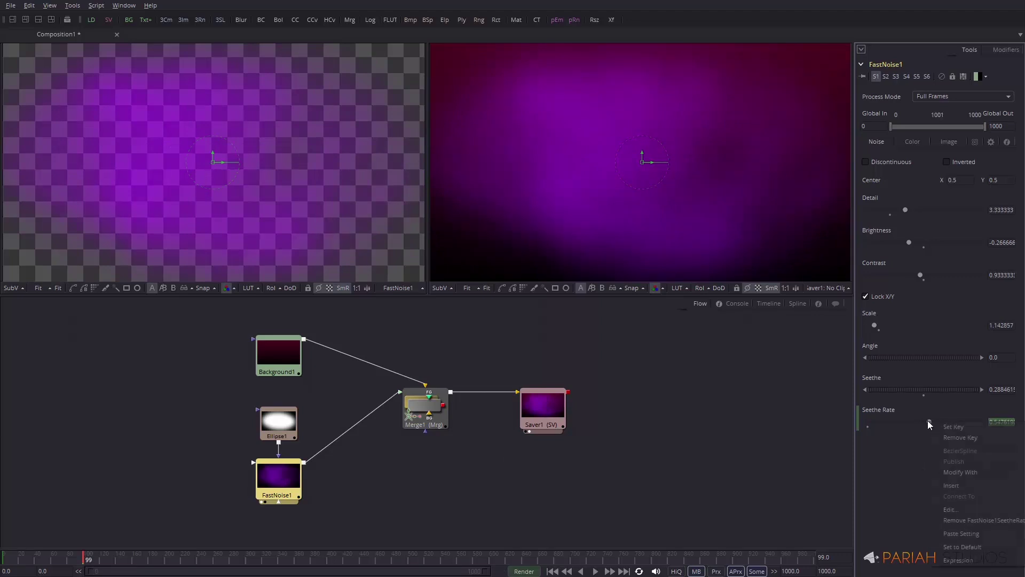
pyautogui.click(950, 426)
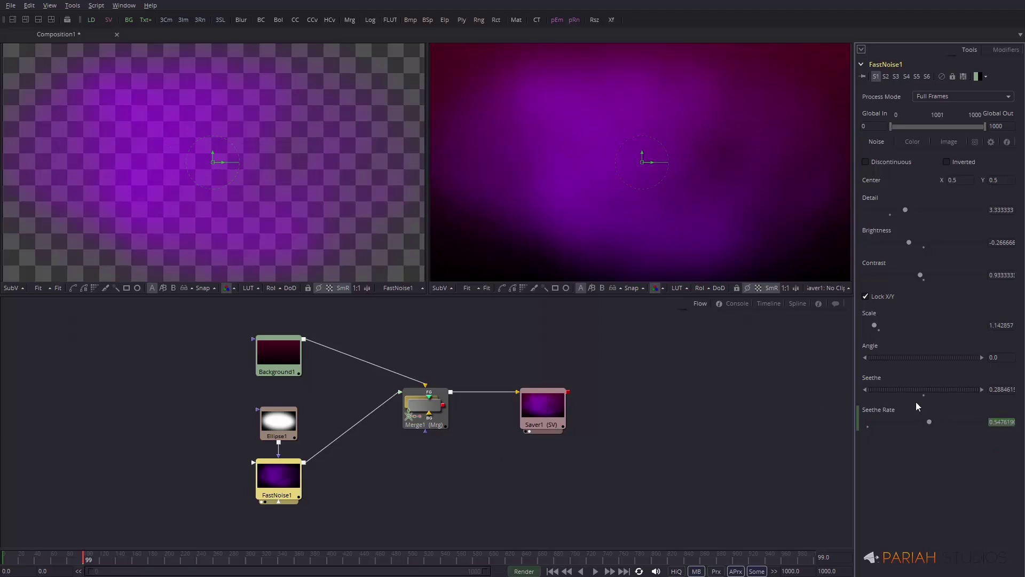
# Rewind to frame 0 and preview the faster-churning noise, then stop playback.
pyautogui.click(553, 571)
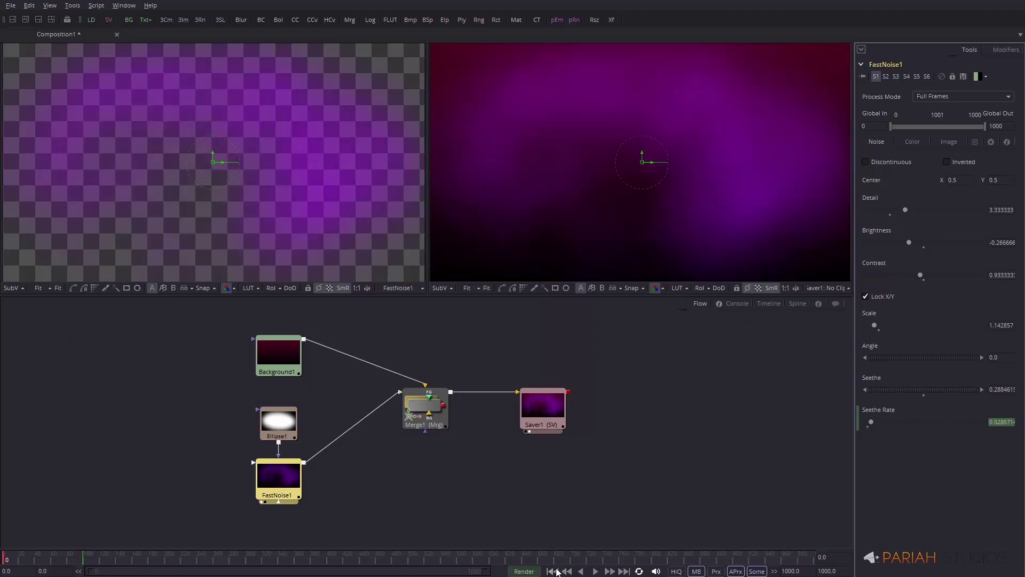
pyautogui.click(595, 571)
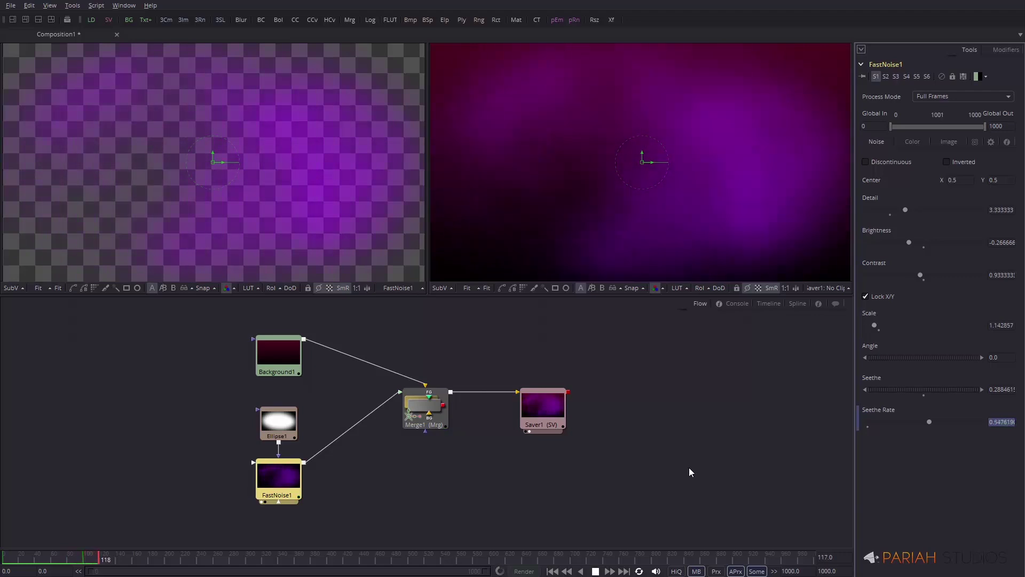
pyautogui.click(601, 571)
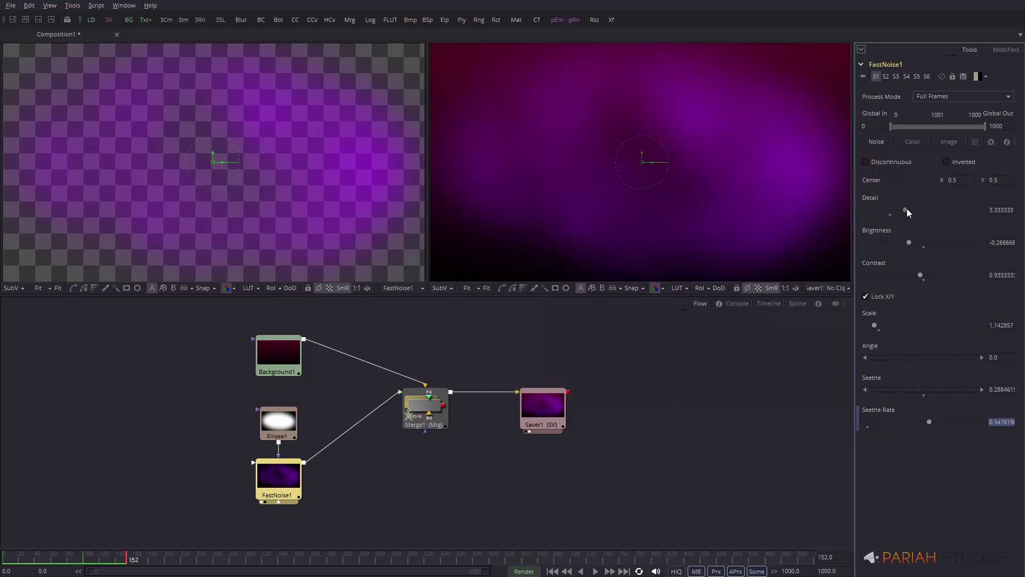
# Keyframe FastNoise1 Detail at 0 on frame 0 and about 6.6 on frame 107.
pyautogui.moveTo(907, 208); pyautogui.dragTo(855, 219)
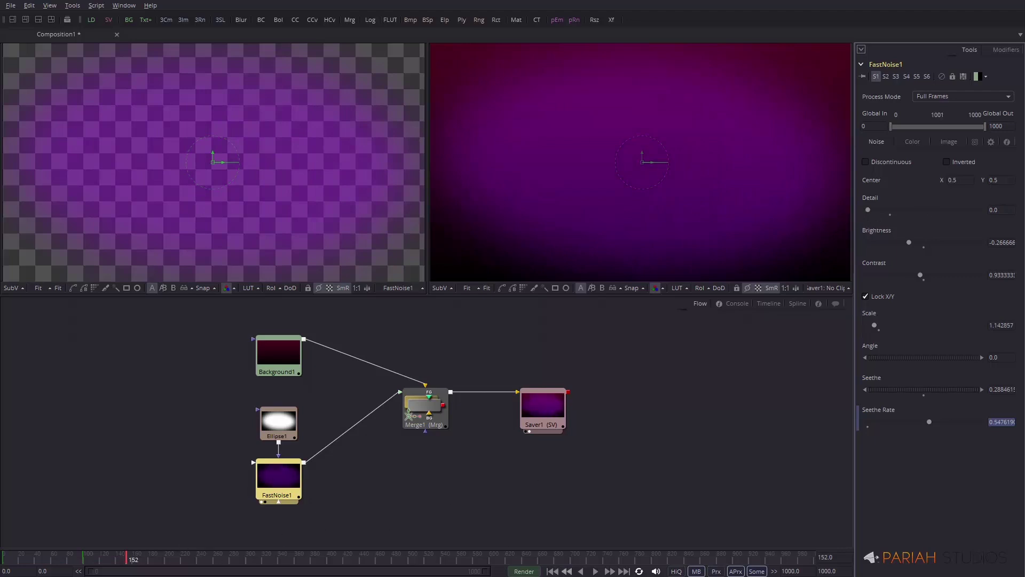
pyautogui.click(552, 571)
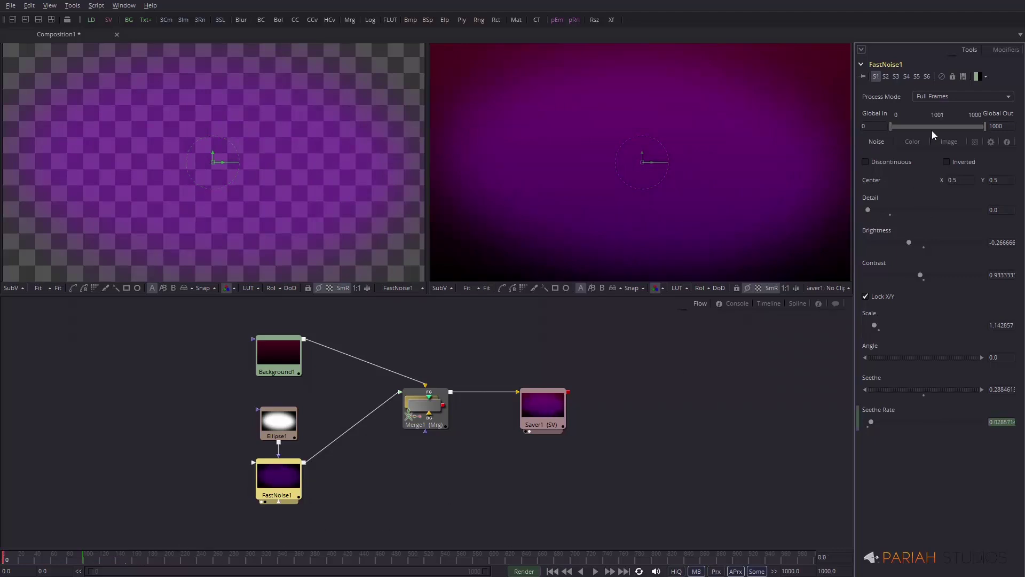
pyautogui.rightClick(867, 209)
pyautogui.click(886, 216)
pyautogui.click(89, 560)
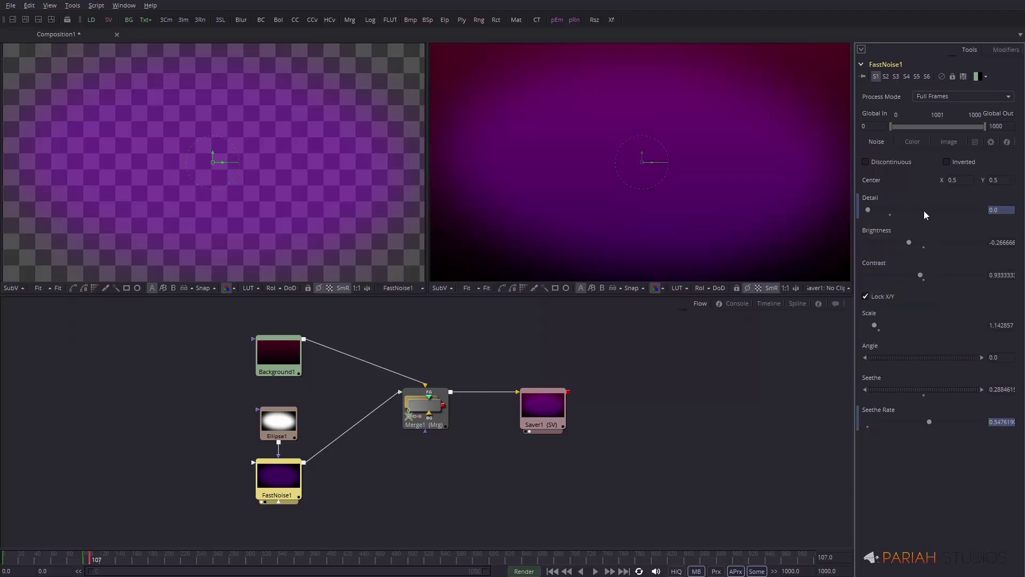
pyautogui.moveTo(866, 209); pyautogui.dragTo(933, 219)
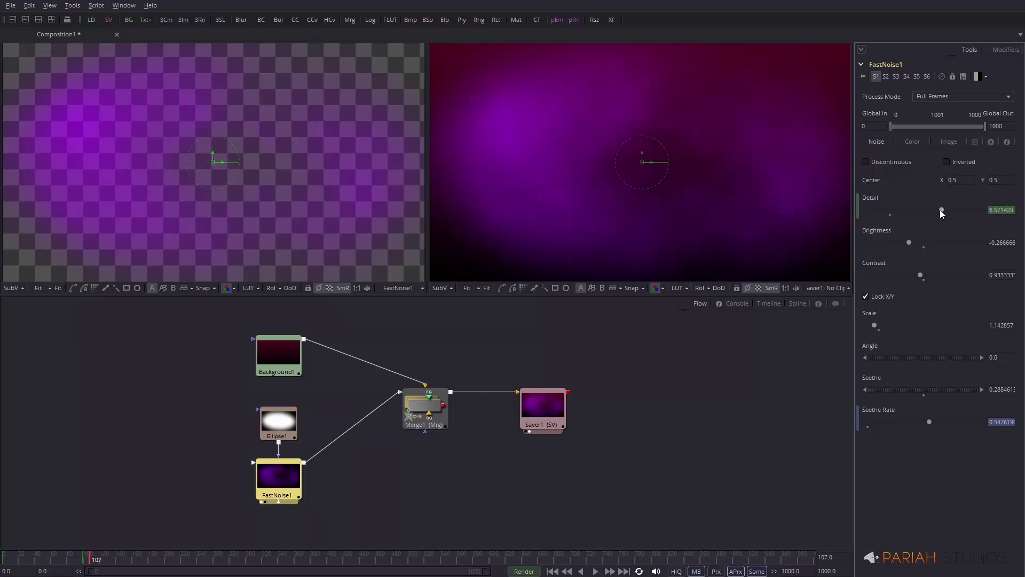
pyautogui.rightClick(941, 210)
pyautogui.press('Escape')
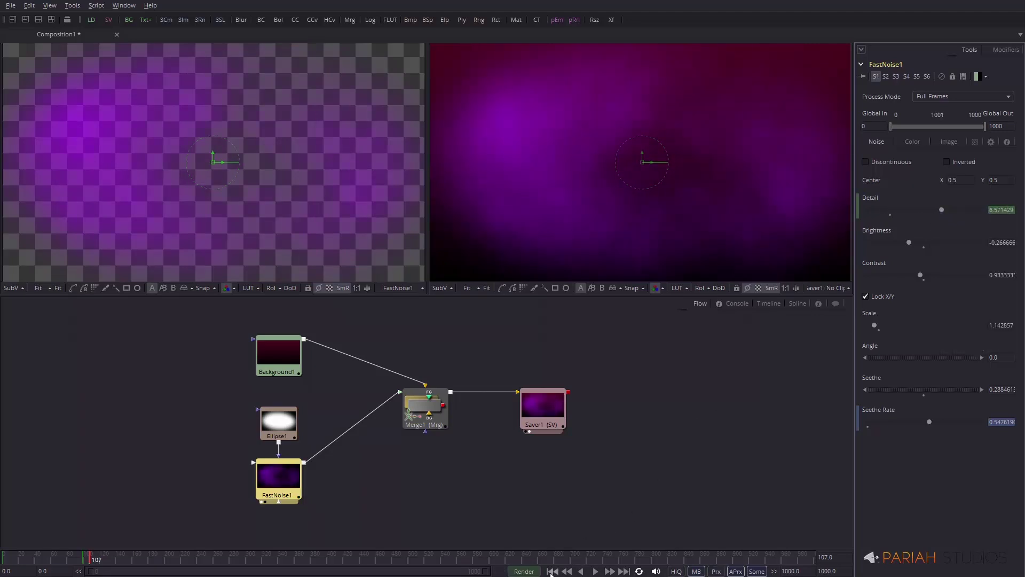
# Rewind and play back the animated Detail, then stop the preview.
pyautogui.click(552, 571)
pyautogui.click(594, 572)
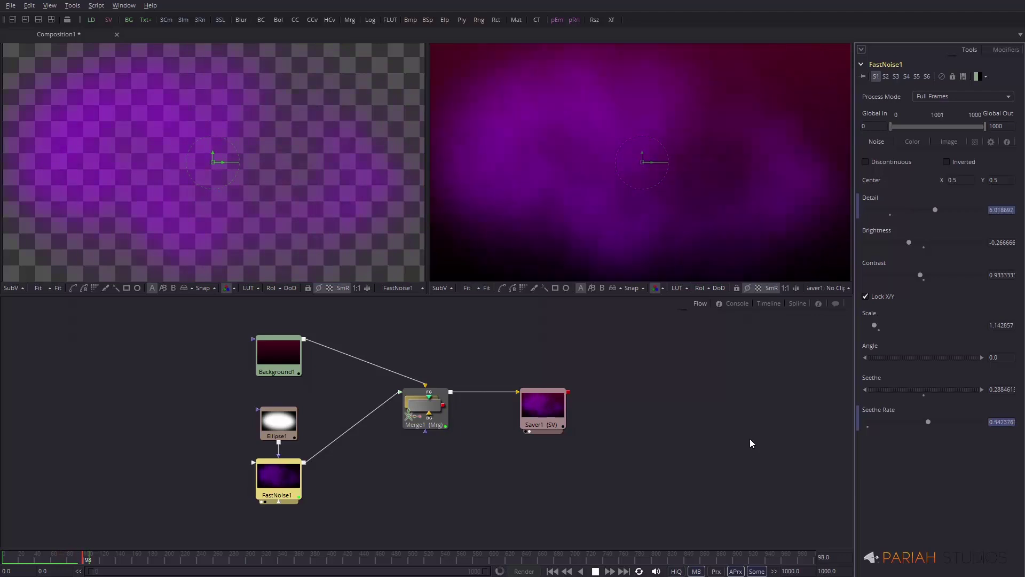
pyautogui.click(596, 571)
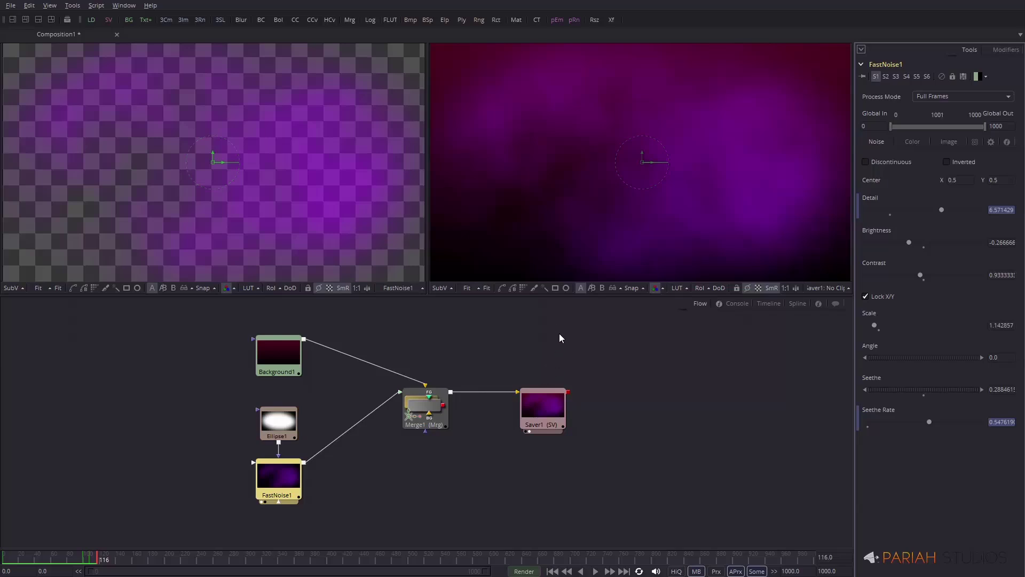
# Add an empty Loader1 without choosing a file, move it left, and check its Import and File settings.
pyautogui.click(92, 22)
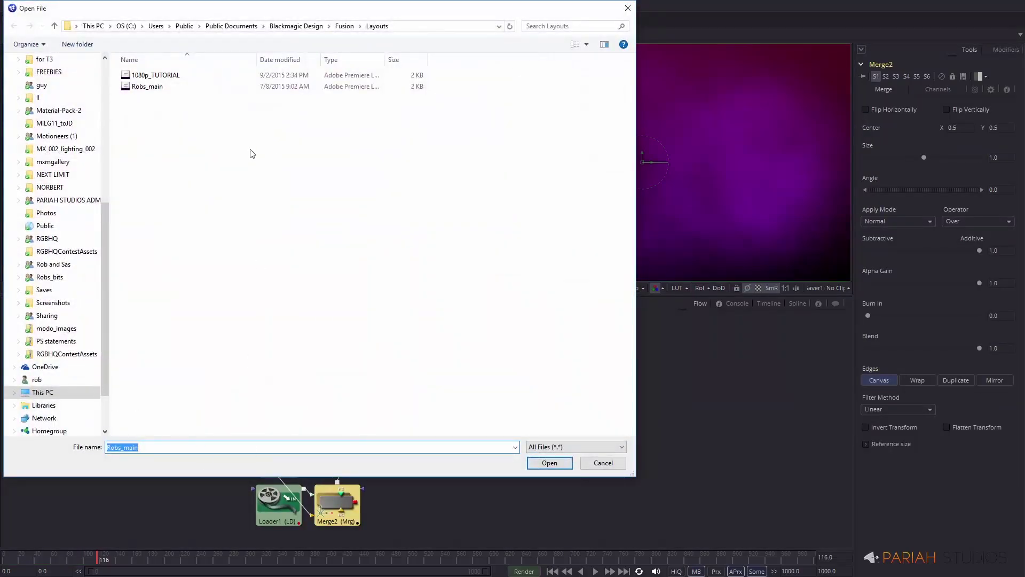
pyautogui.click(593, 463)
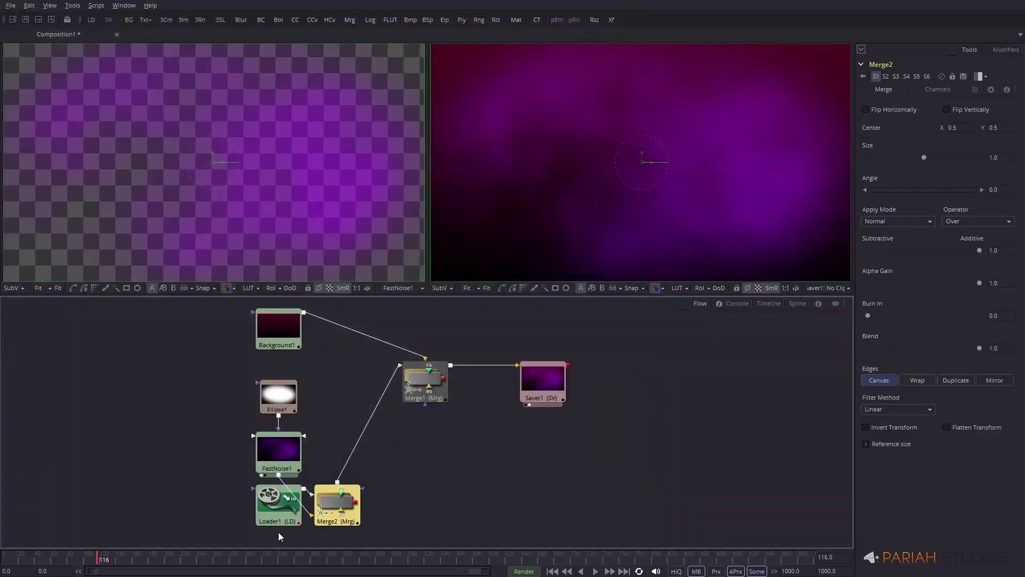
pyautogui.moveTo(278, 516); pyautogui.dragTo(165, 492)
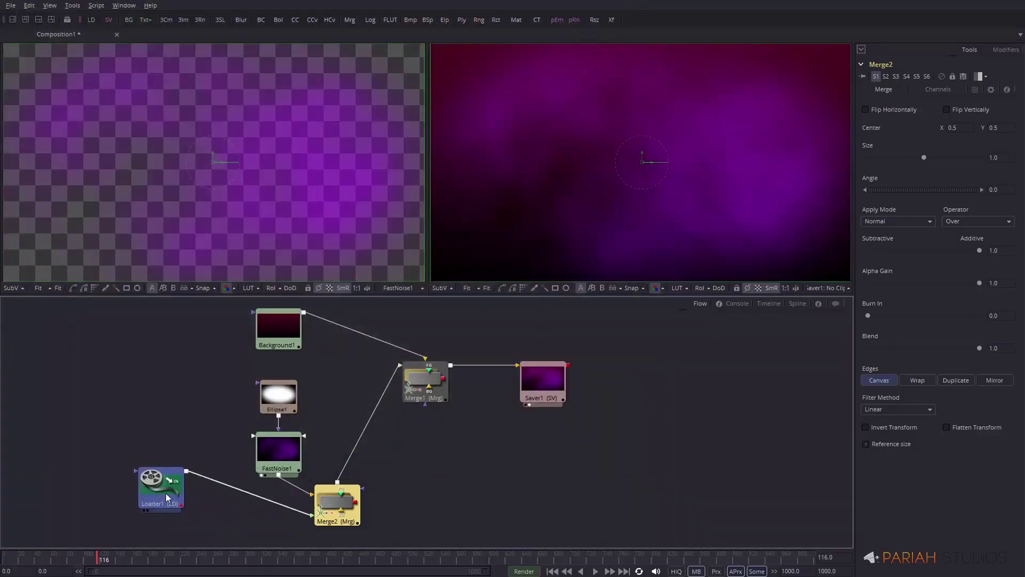
pyautogui.click(157, 487)
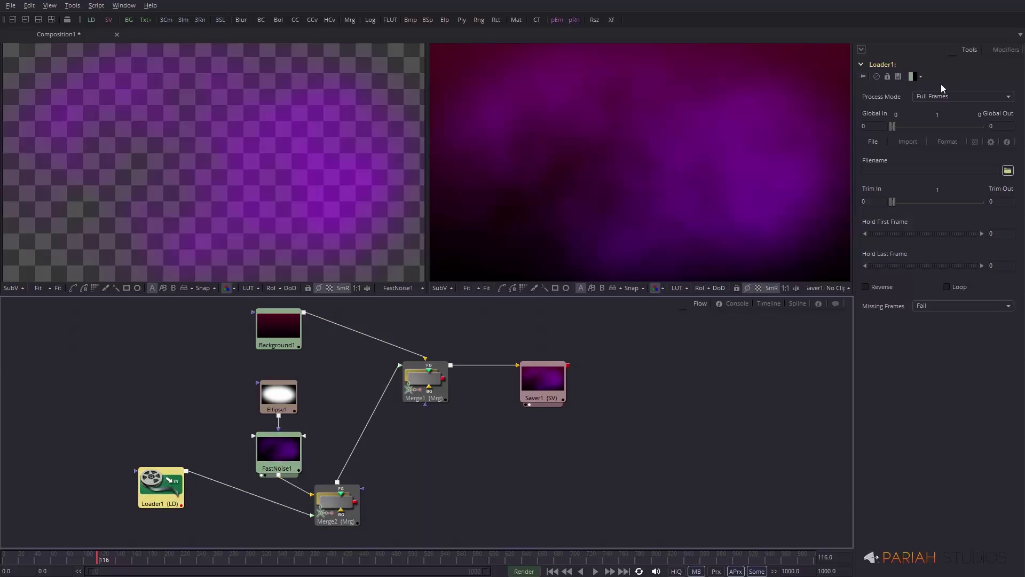
pyautogui.click(910, 141)
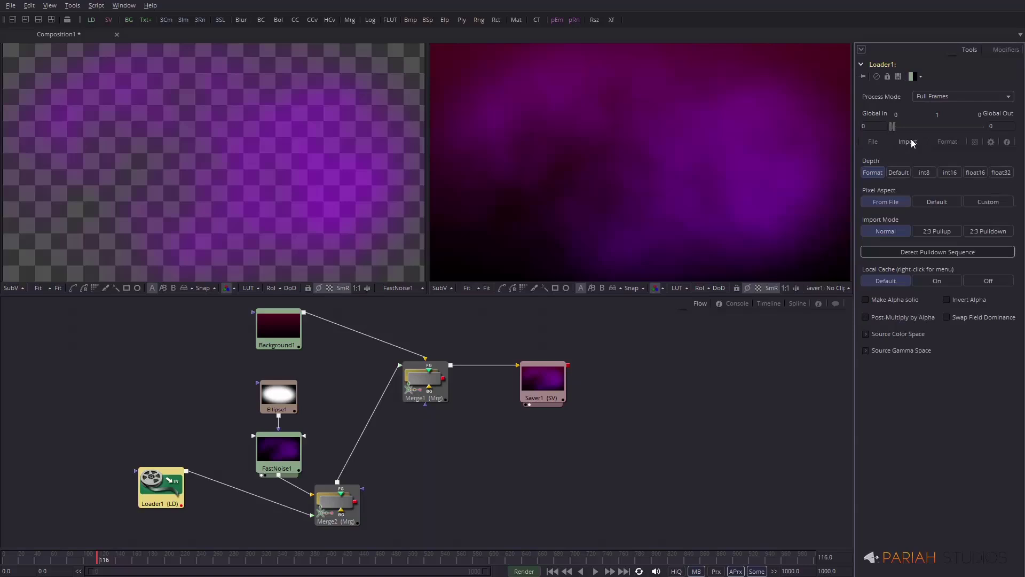
pyautogui.click(874, 142)
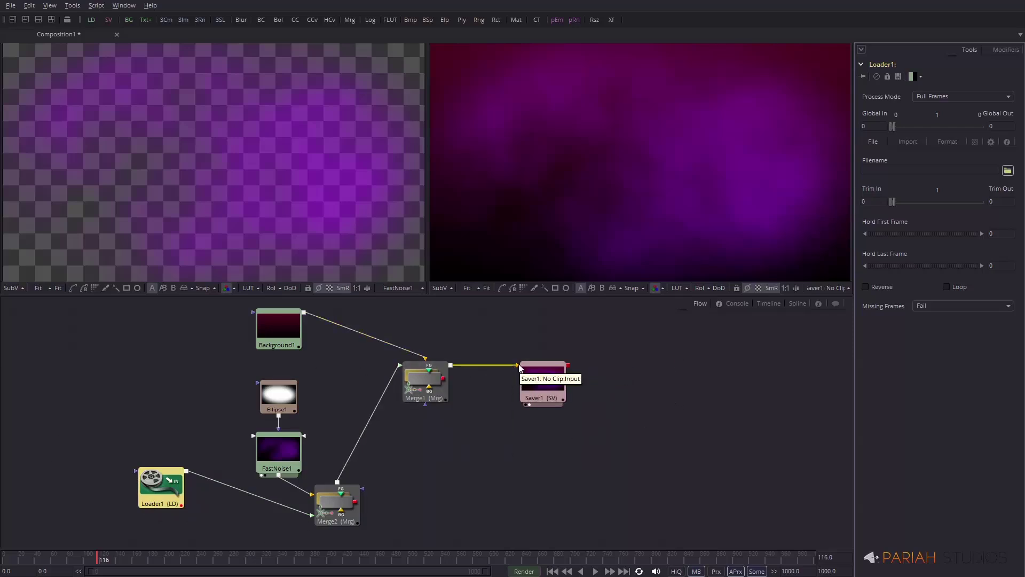
# Reconnect Merge1's output into Saver1.
pyautogui.moveTo(518, 368); pyautogui.dragTo(499, 372)
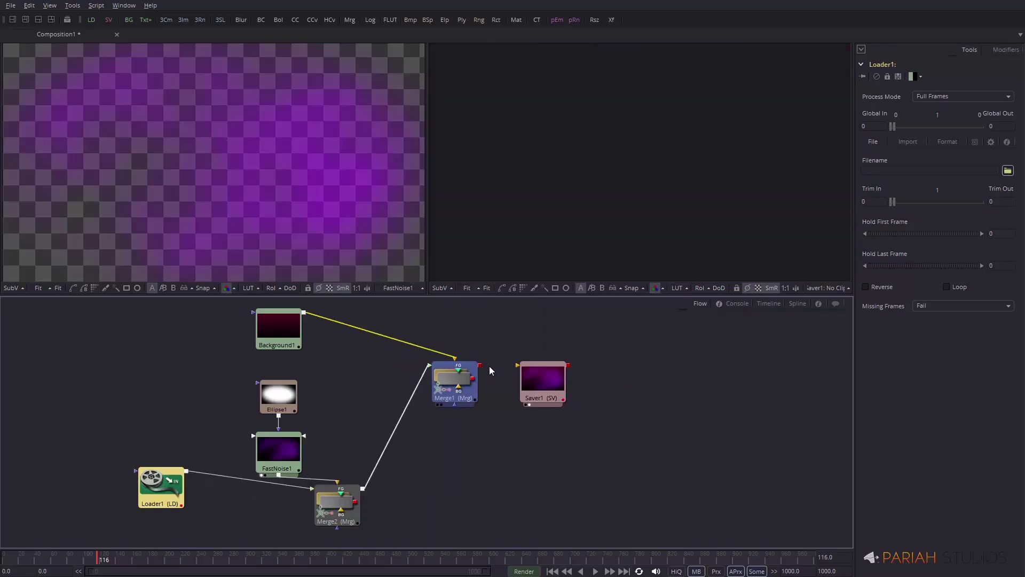
pyautogui.click(426, 368)
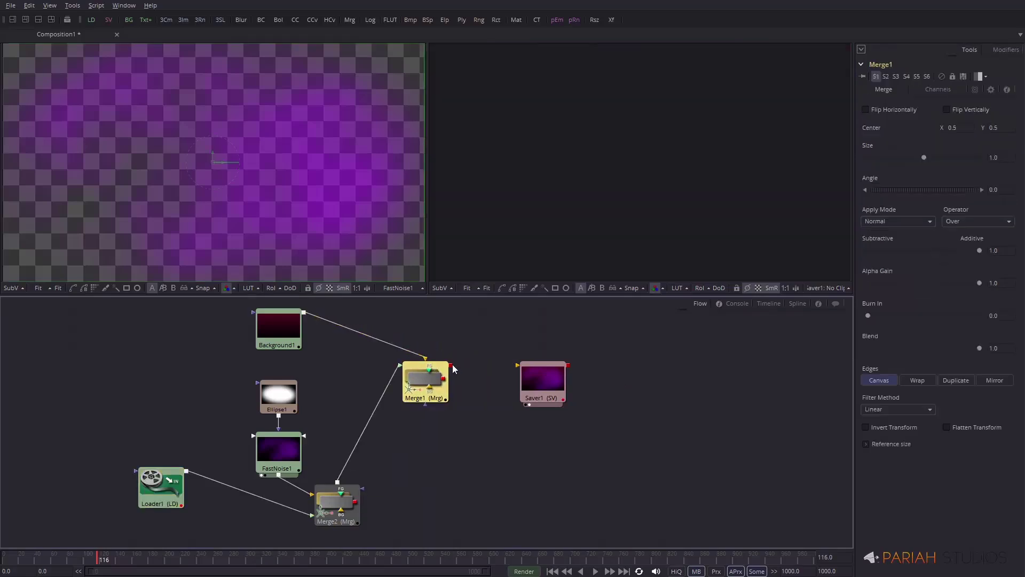
pyautogui.moveTo(454, 367); pyautogui.dragTo(516, 372)
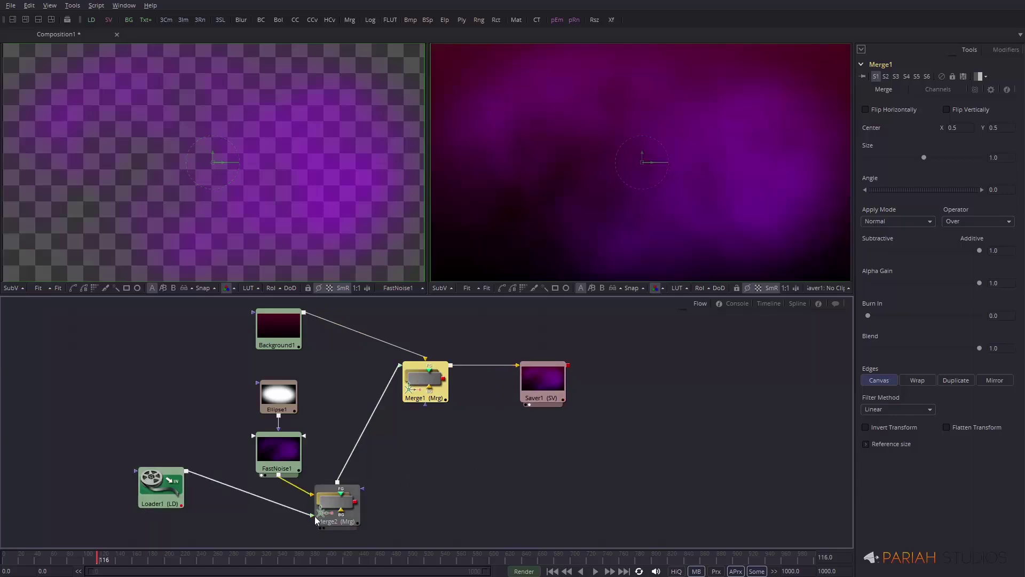
# Unlink Loader1 from Merge2 and undo a trial insertion before Saver1, leaving Loader1 unconnected.
pyautogui.moveTo(314, 515); pyautogui.dragTo(486, 366)
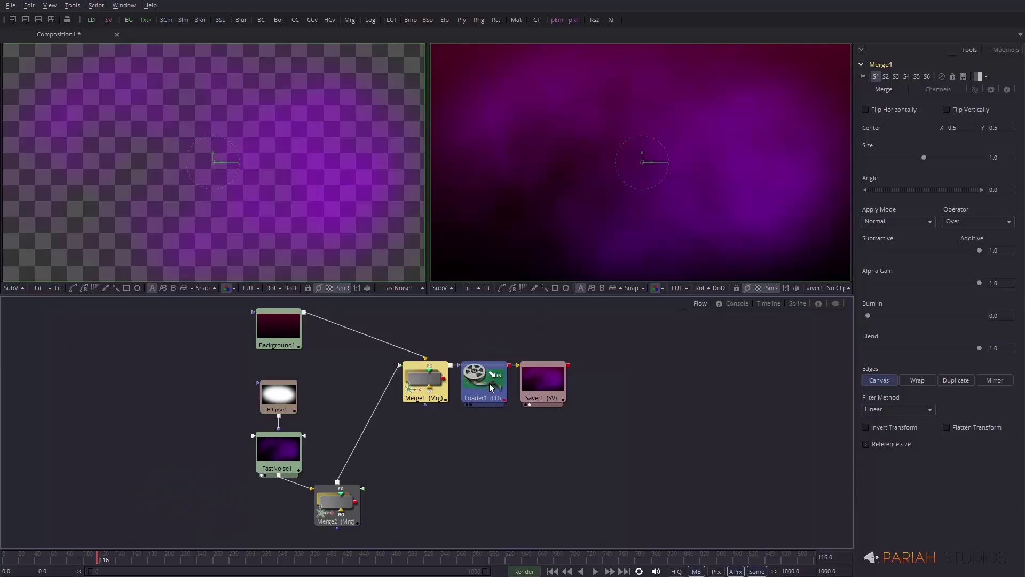
pyautogui.moveTo(489, 402); pyautogui.dragTo(491, 370)
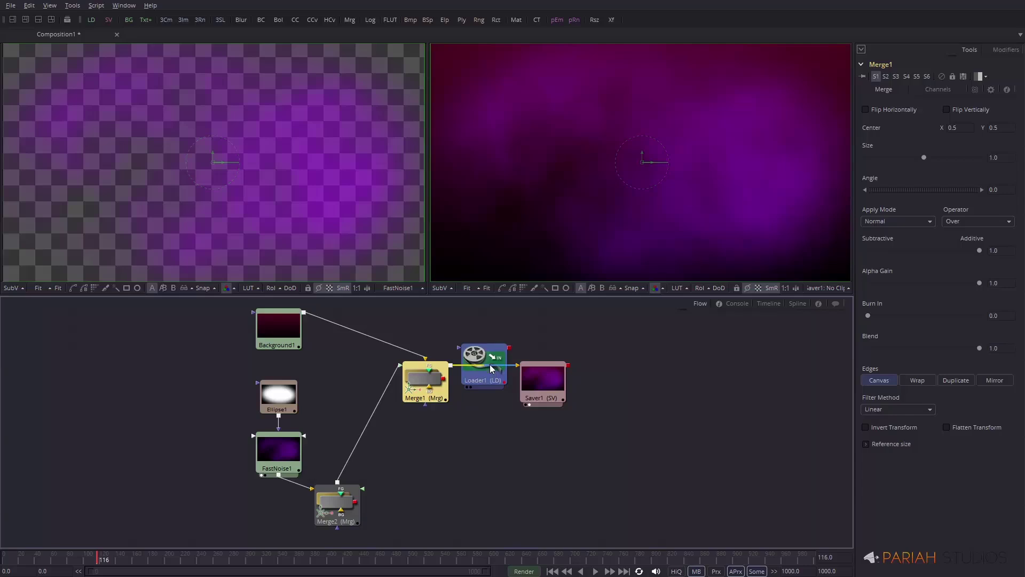
pyautogui.moveTo(489, 364); pyautogui.dragTo(489, 364)
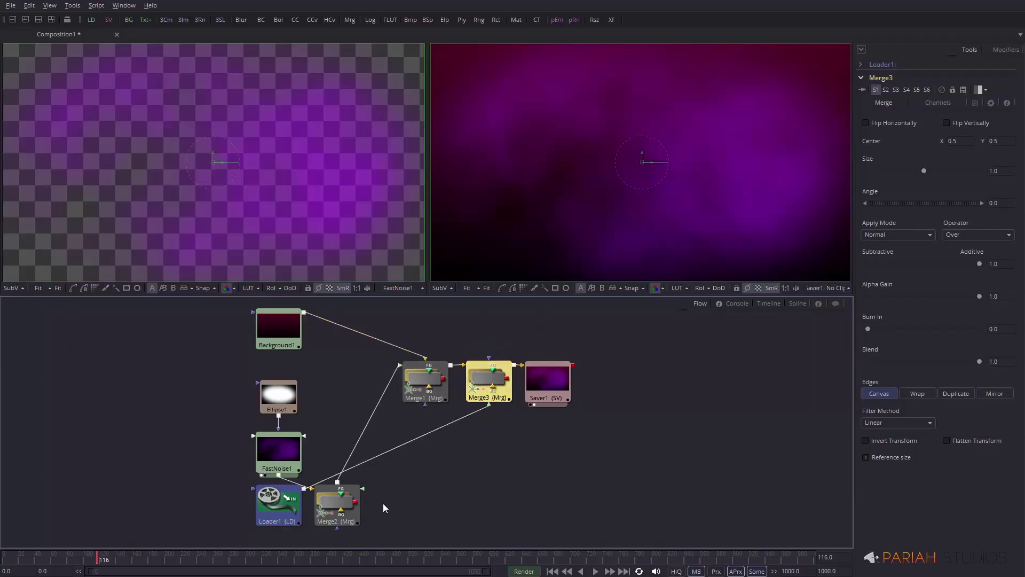
pyautogui.hotkey('ctrl', 'z')
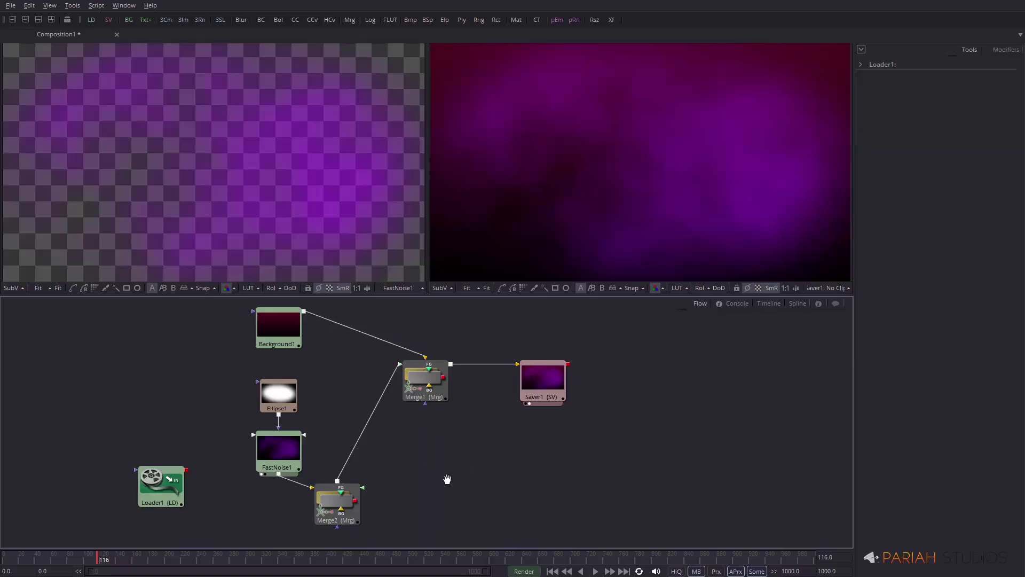
# Pan the Flow view so the nodes and navigator overview read clearly.
pyautogui.moveTo(447, 478)
pyautogui.mouseDown()
pyautogui.moveTo(496, 442)
pyautogui.moveTo(535, 447)
pyautogui.moveTo(455, 501)
pyautogui.moveTo(528, 411)
pyautogui.moveTo(495, 415)
pyautogui.moveTo(504, 414)
pyautogui.moveTo(476, 430)
pyautogui.moveTo(506, 408)
pyautogui.moveTo(566, 432)
pyautogui.moveTo(457, 403)
pyautogui.moveTo(492, 481)
pyautogui.moveTo(551, 471)
pyautogui.moveTo(454, 476)
pyautogui.moveTo(569, 458)
pyautogui.moveTo(497, 368)
pyautogui.mouseUp()
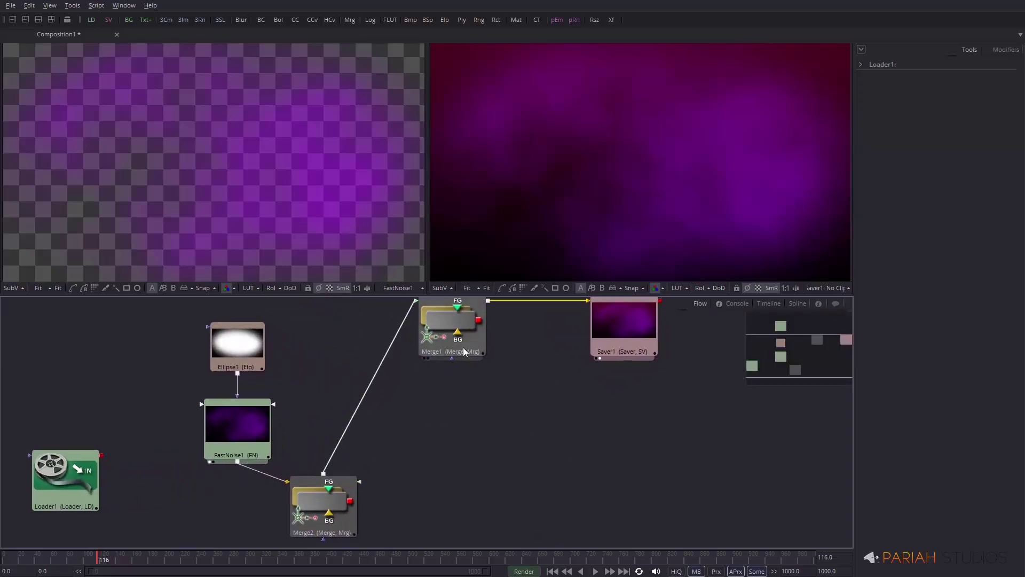